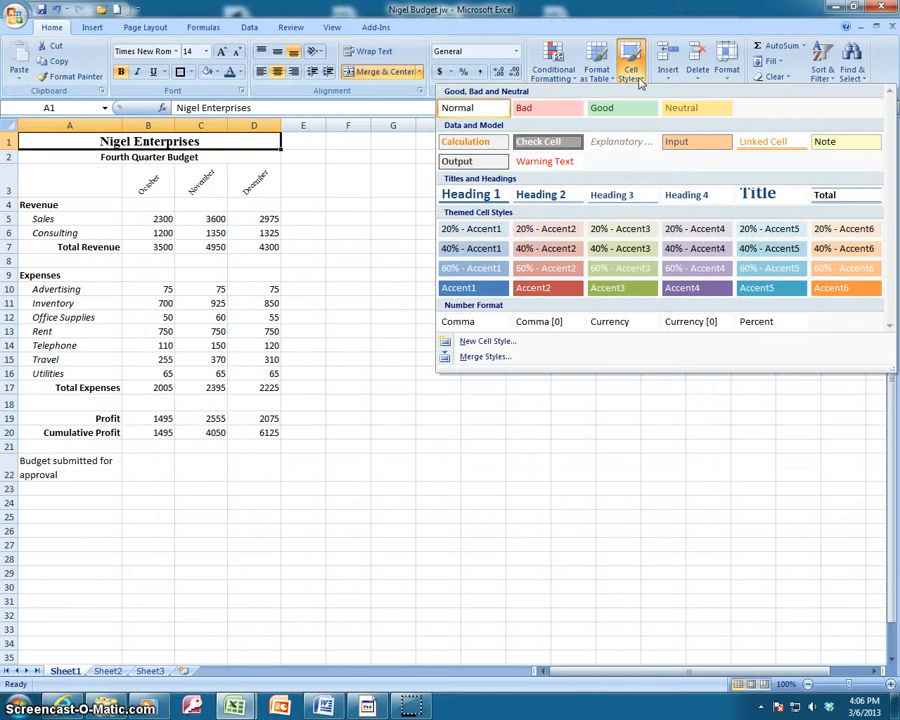
Color the Nigel Enterprises title text the darkest theme aqua and fill its cell with Aqua, Accent 5, Lighter 80%.
click(638, 80)
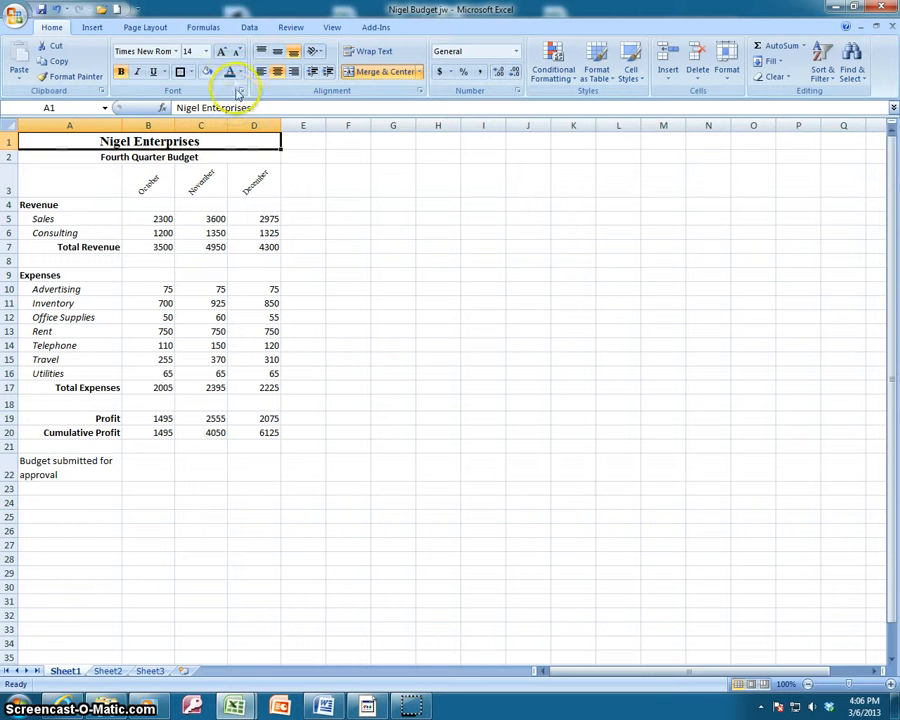
click(240, 72)
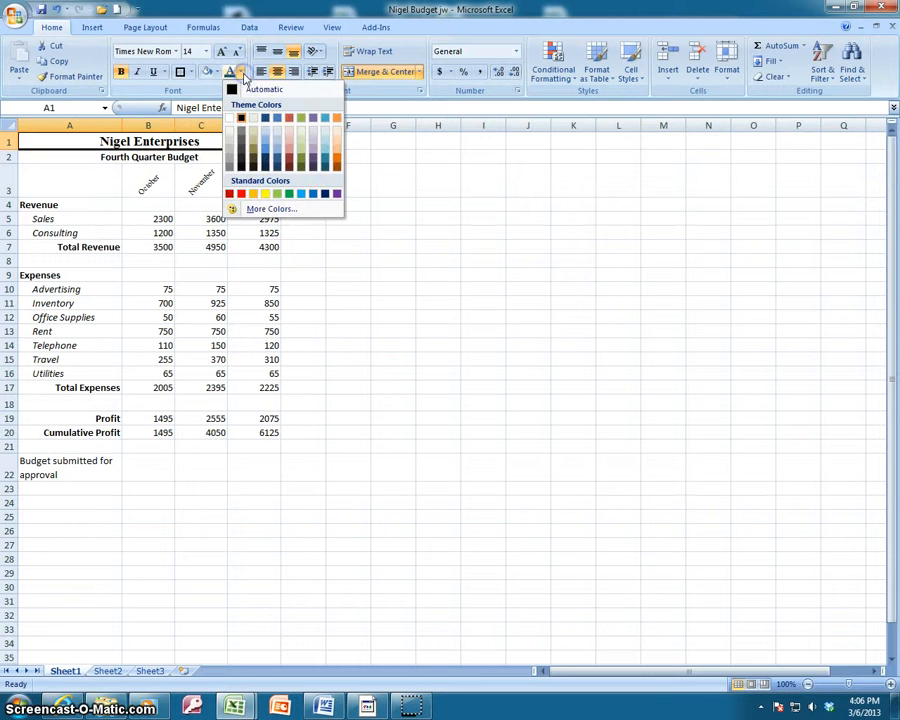
click(323, 167)
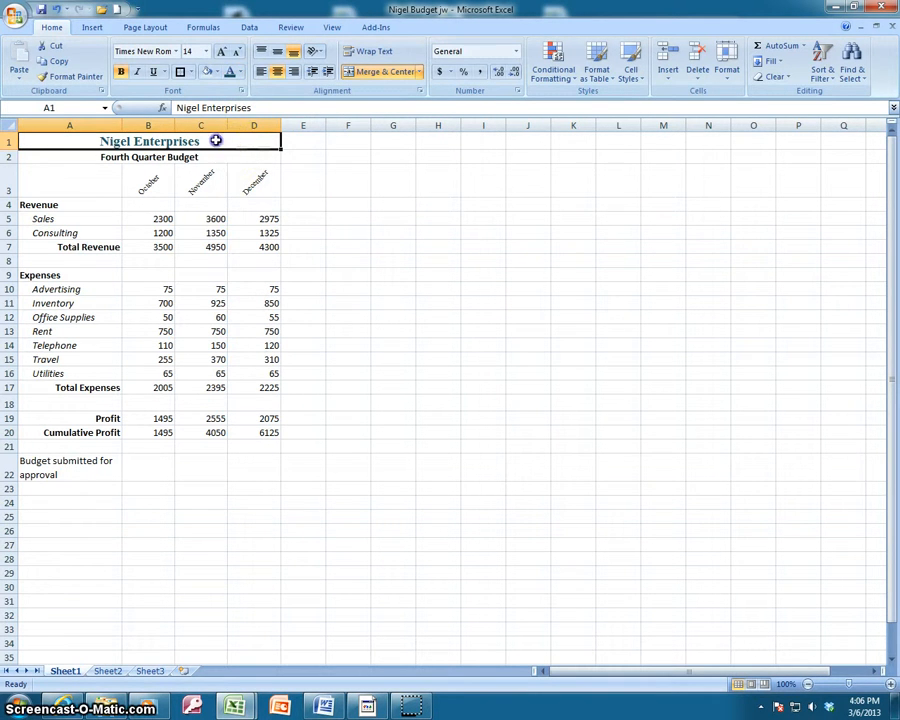
click(215, 72)
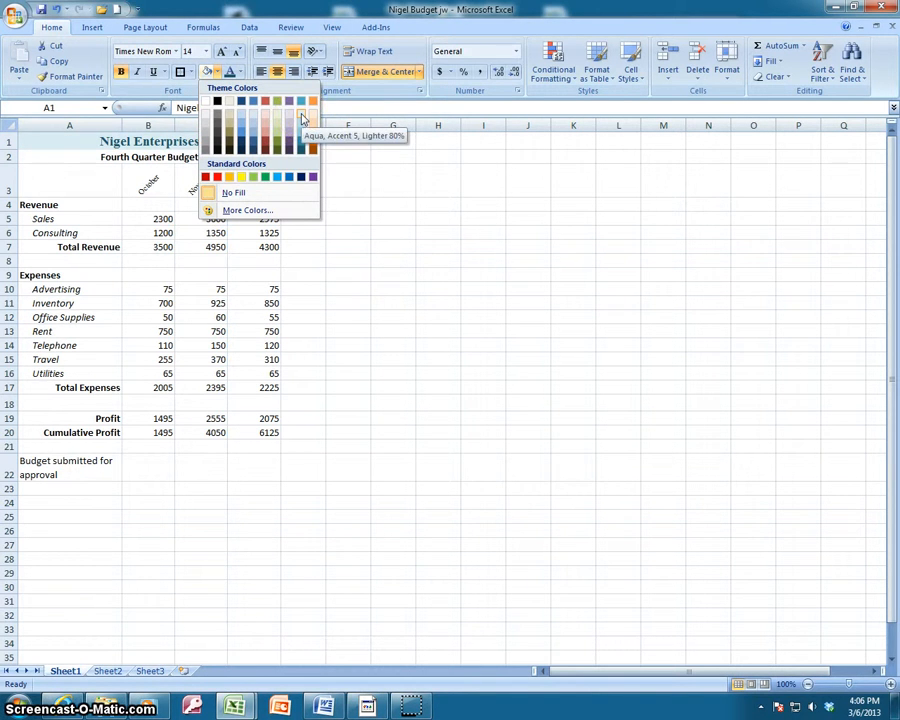
click(303, 119)
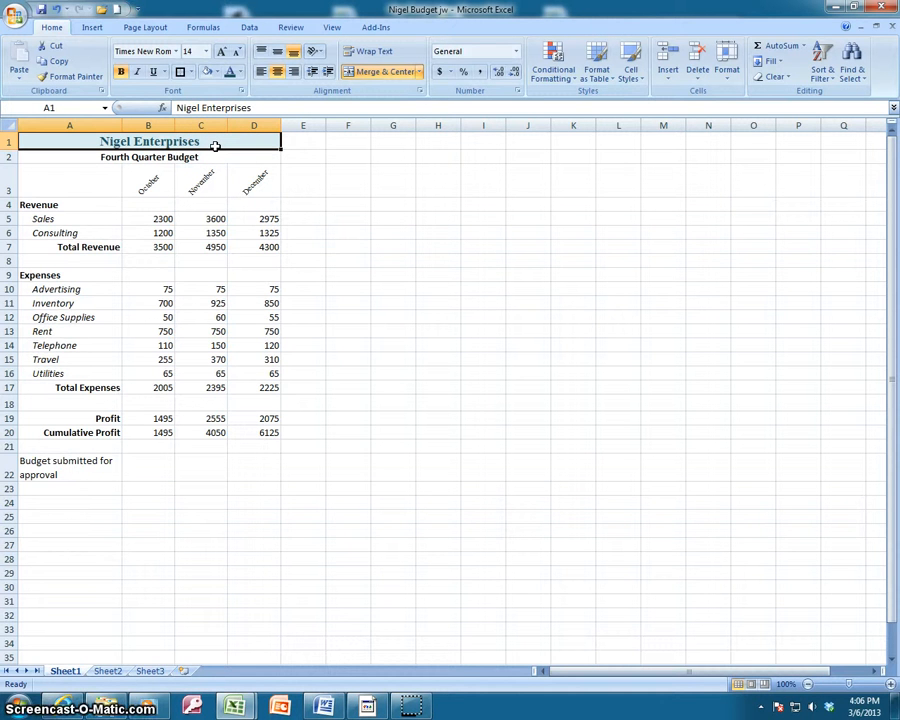
Apply the Heading 2 cell style to the Total Revenue label in A7 and the Total Expenses label in A17.
click(86, 249)
click(89, 390)
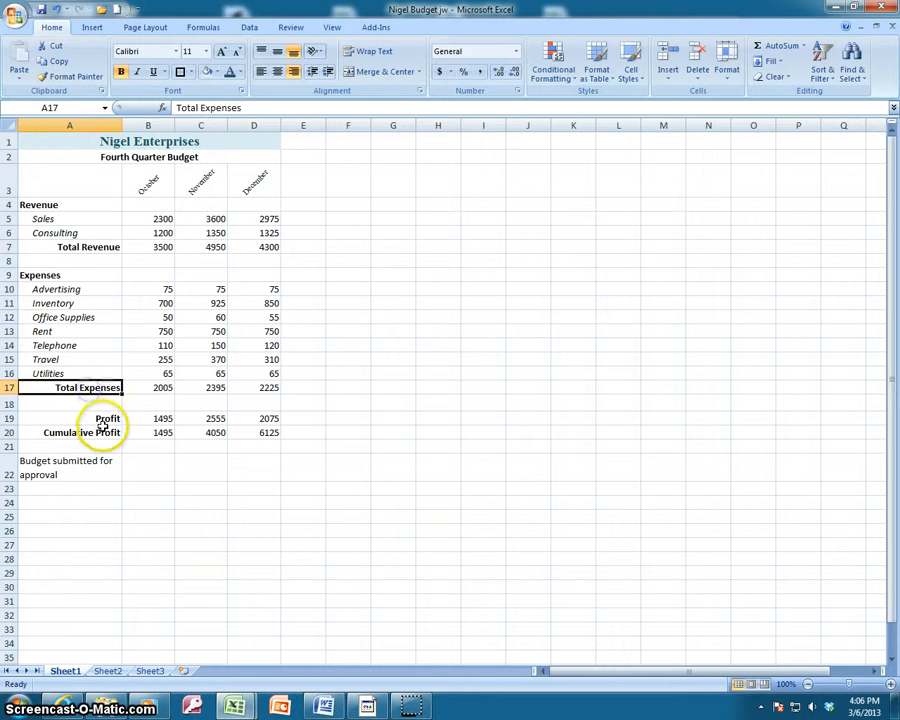
click(95, 250)
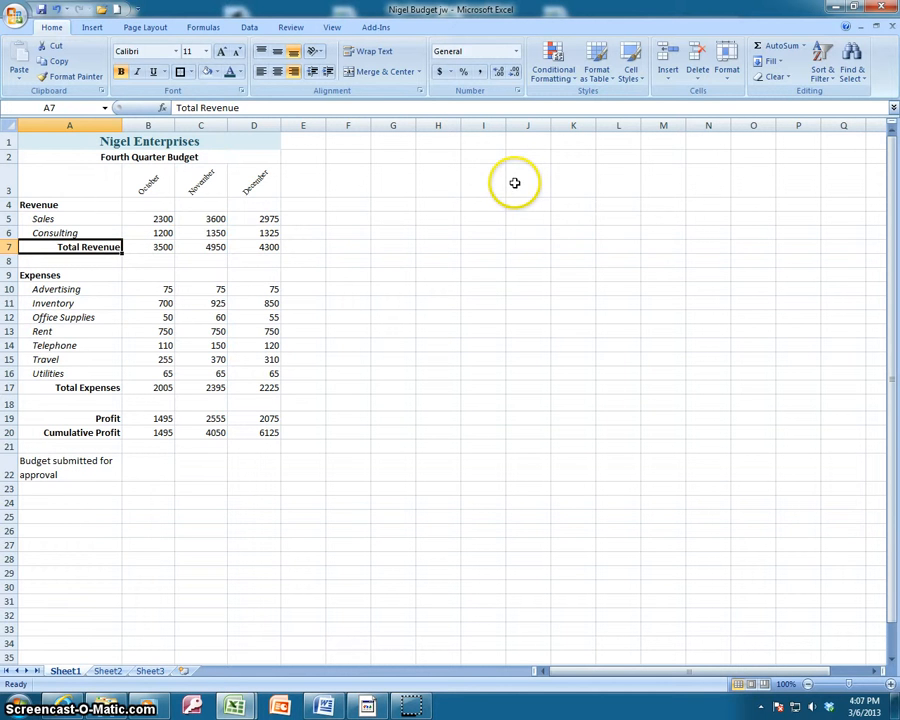
click(637, 80)
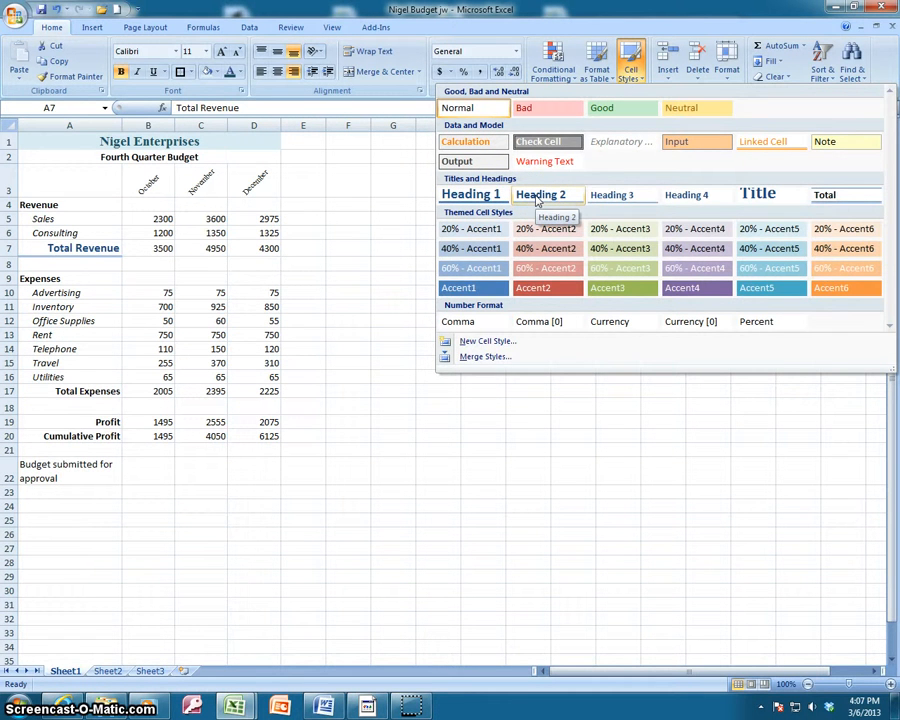
click(538, 196)
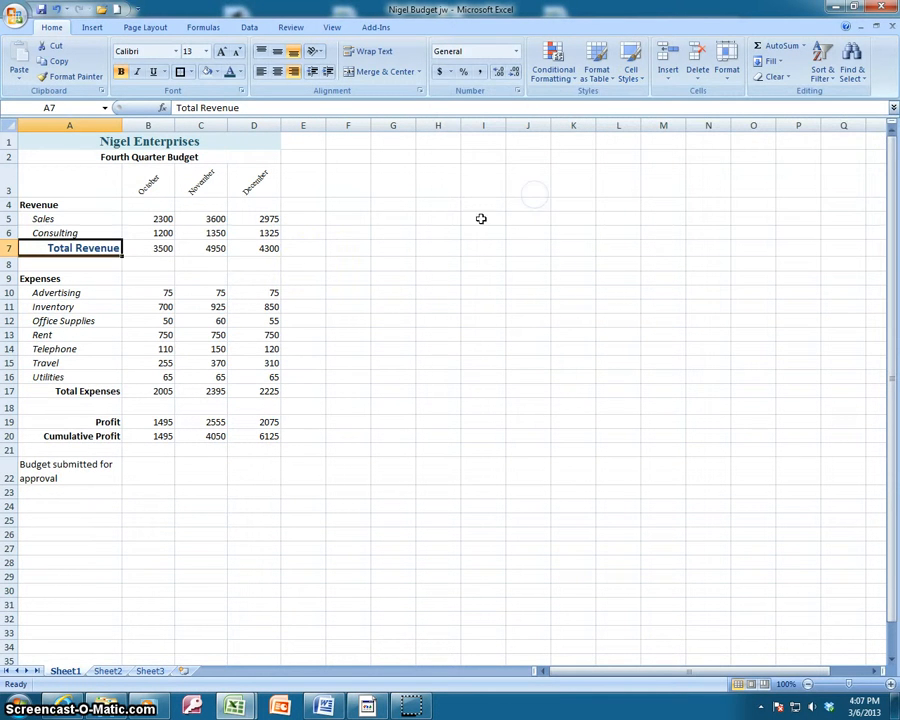
click(62, 393)
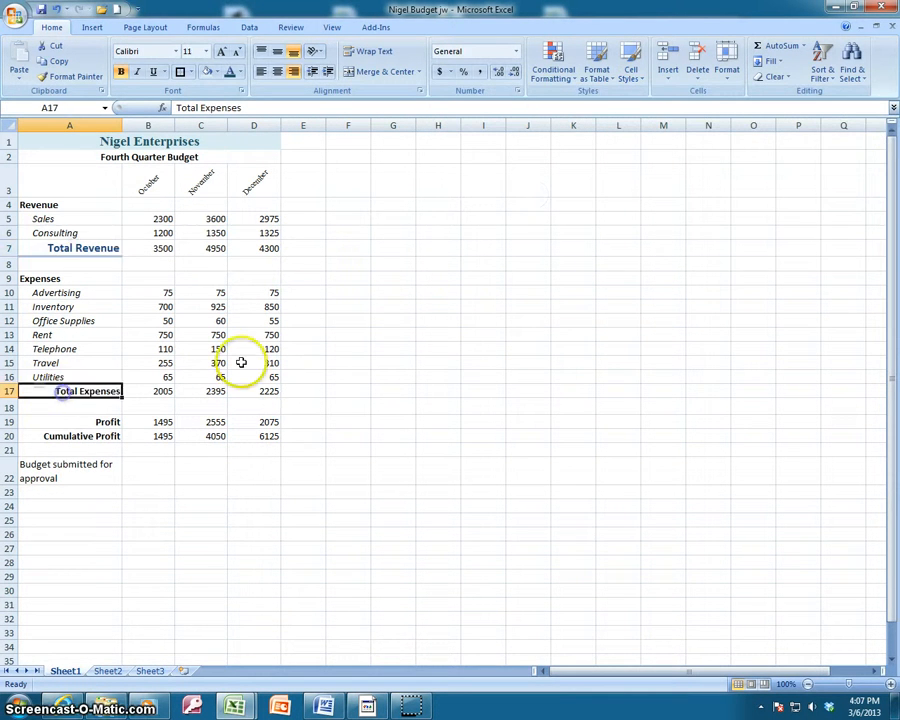
click(638, 84)
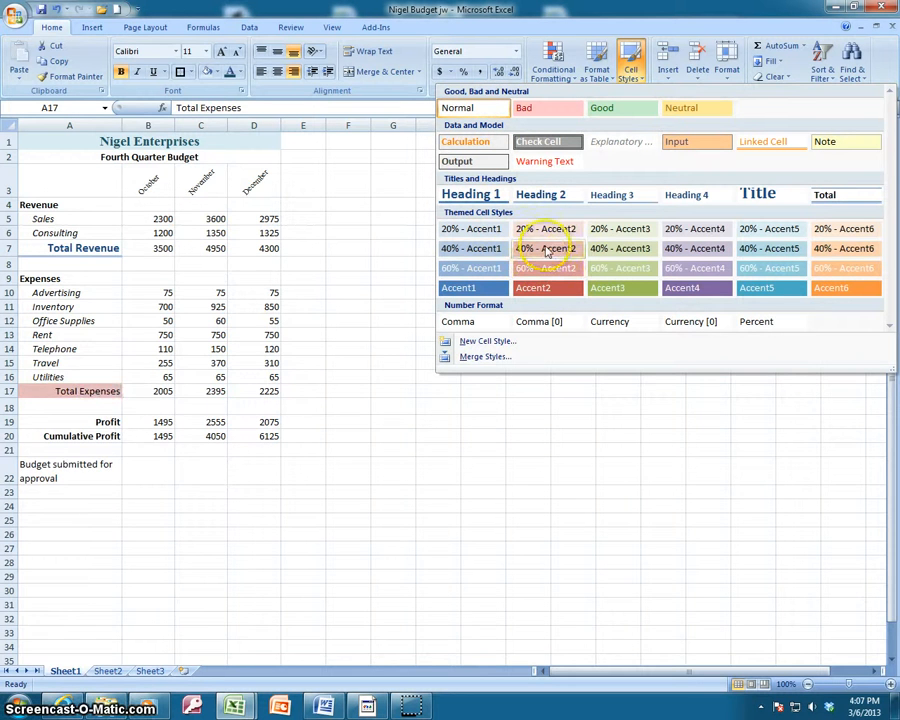
click(565, 197)
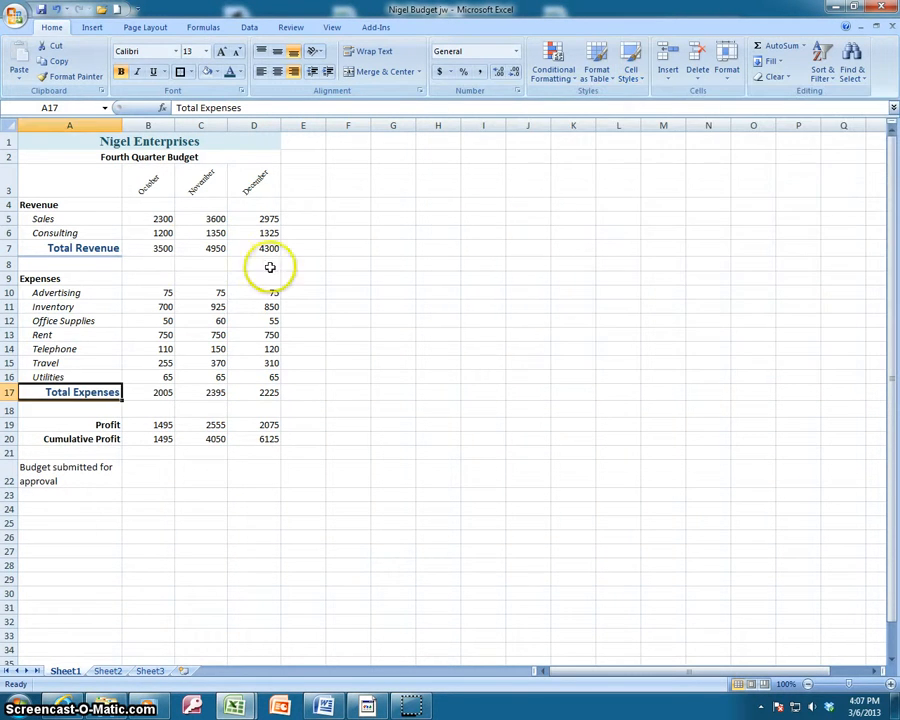
Apply the Accent5 cell style to the Profit and Cumulative Profit labels in A19:A20.
drag(104, 422, 80, 437)
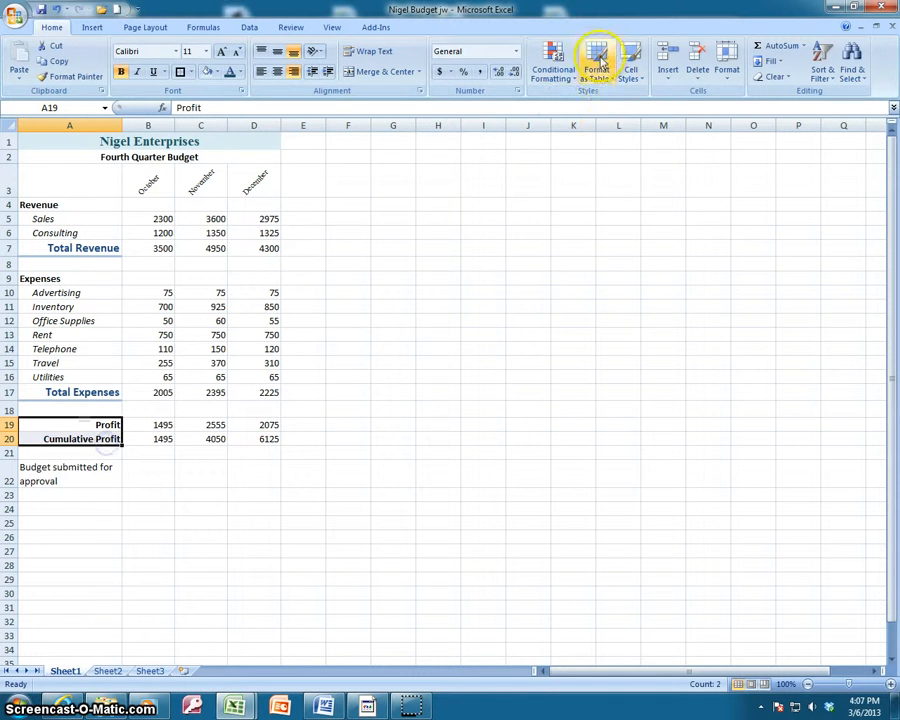
click(636, 78)
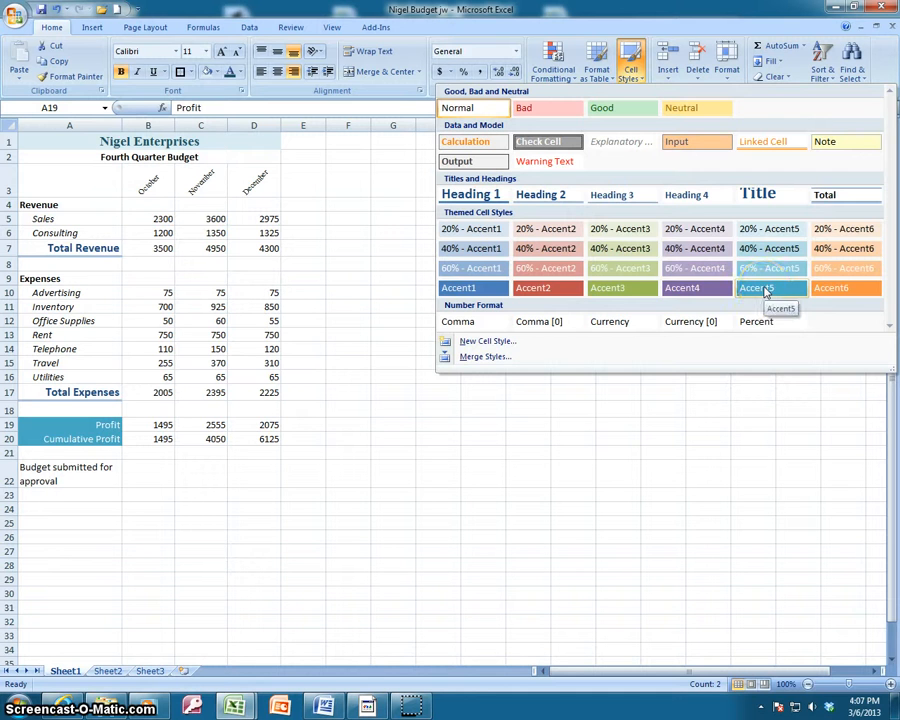
click(766, 289)
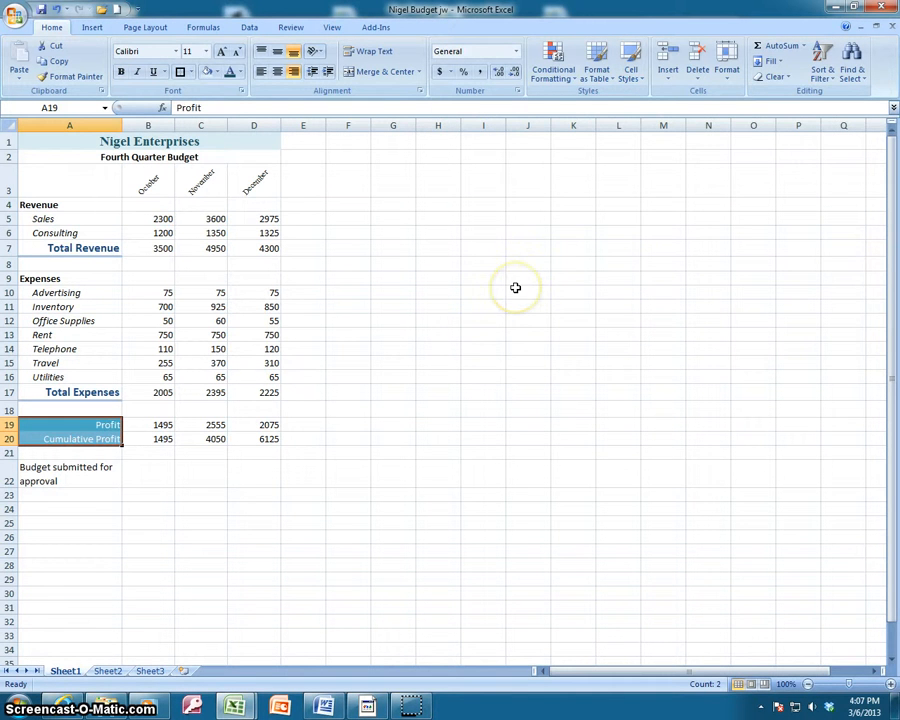
click(789, 78)
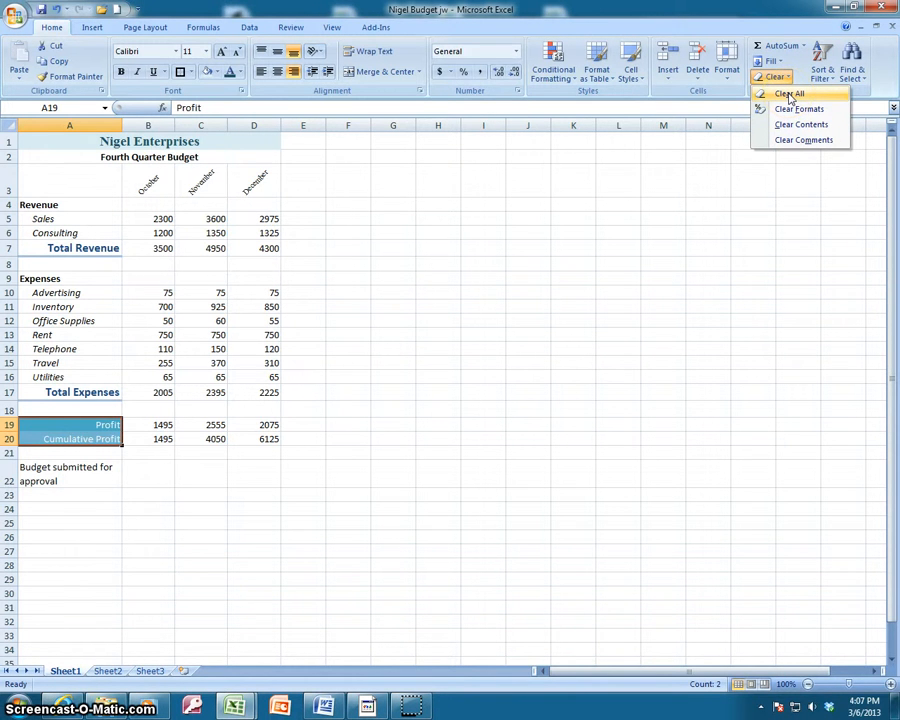
click(789, 127)
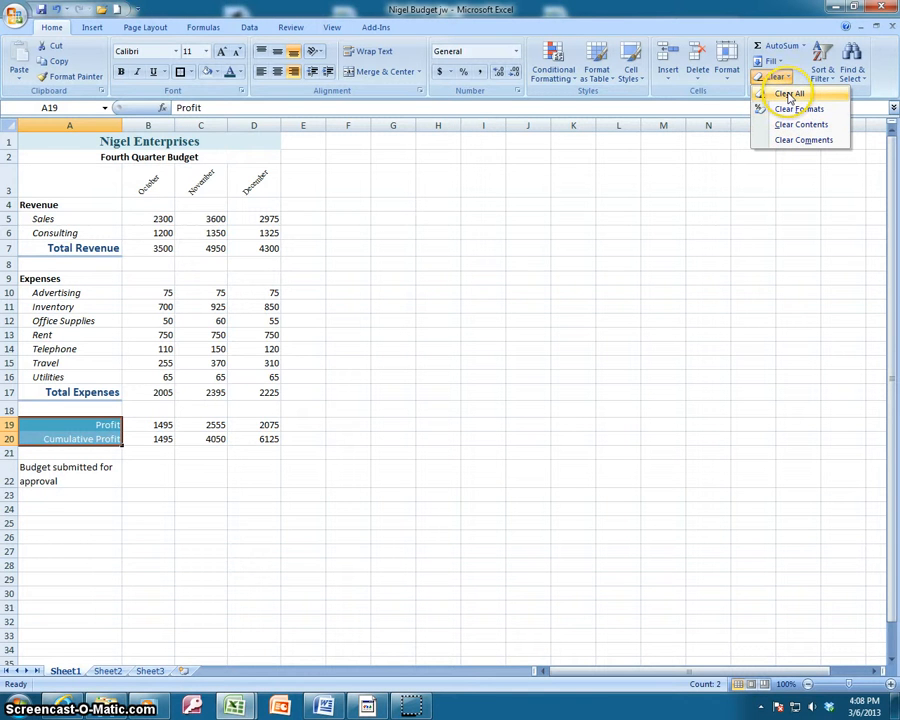
click(777, 77)
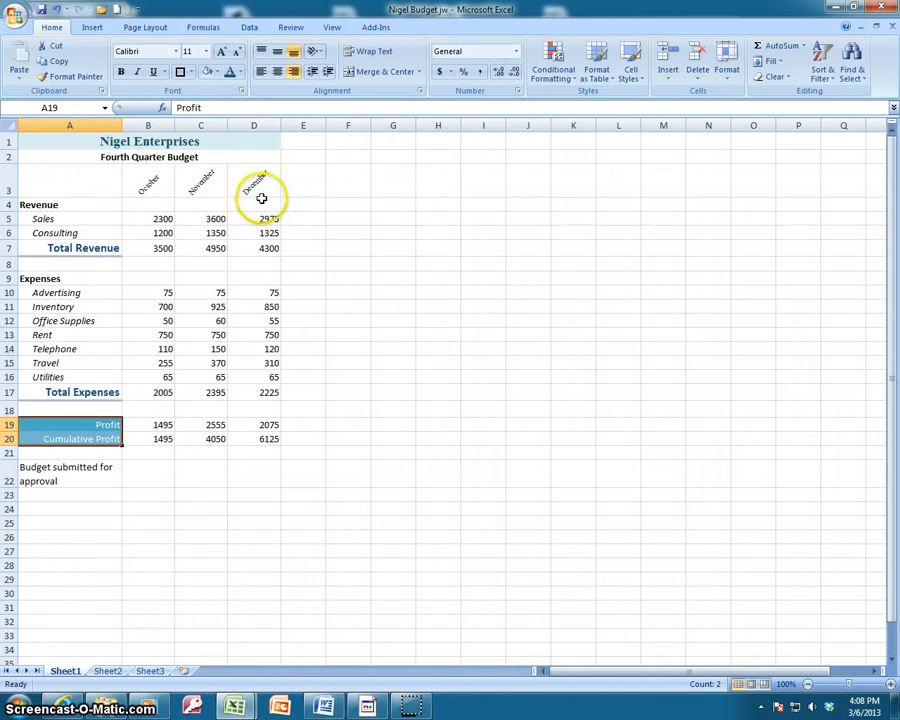
Add a Top and Double Bottom Border to the Total Revenue amounts in B7:D7.
click(146, 249)
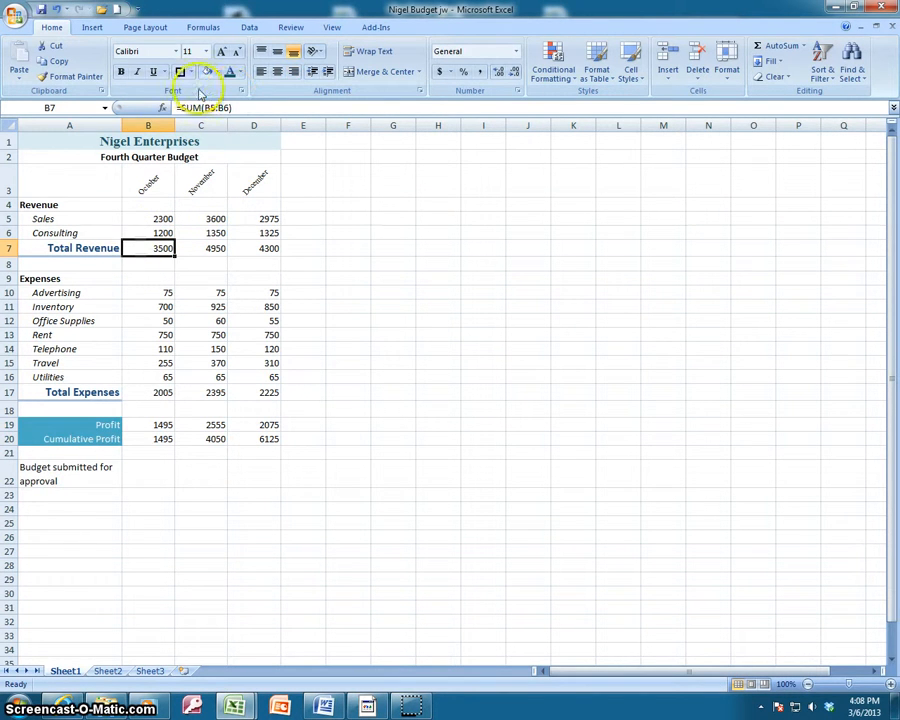
drag(142, 248, 255, 249)
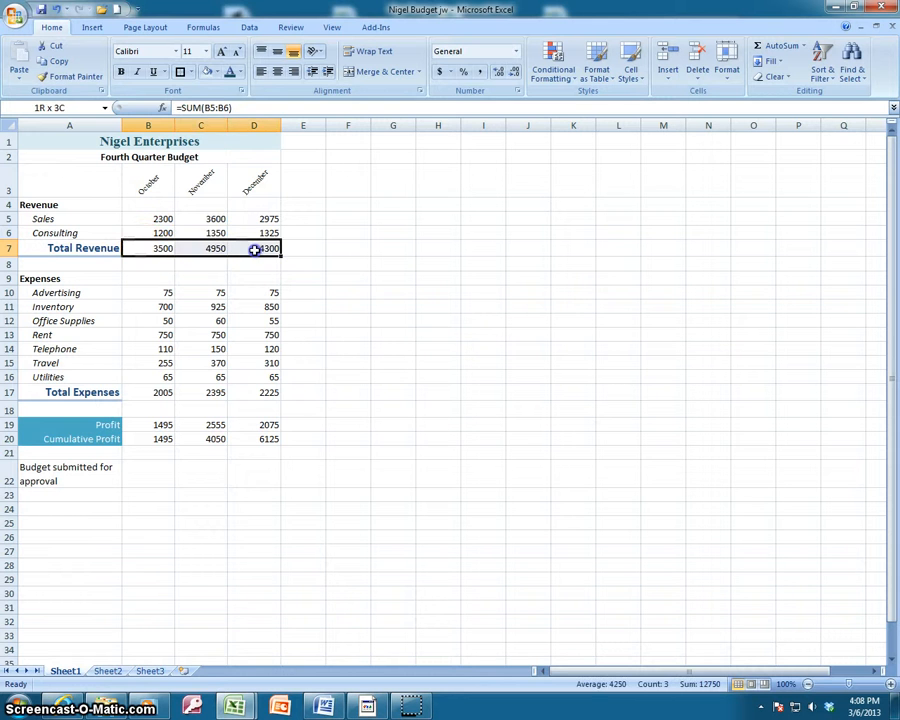
click(192, 73)
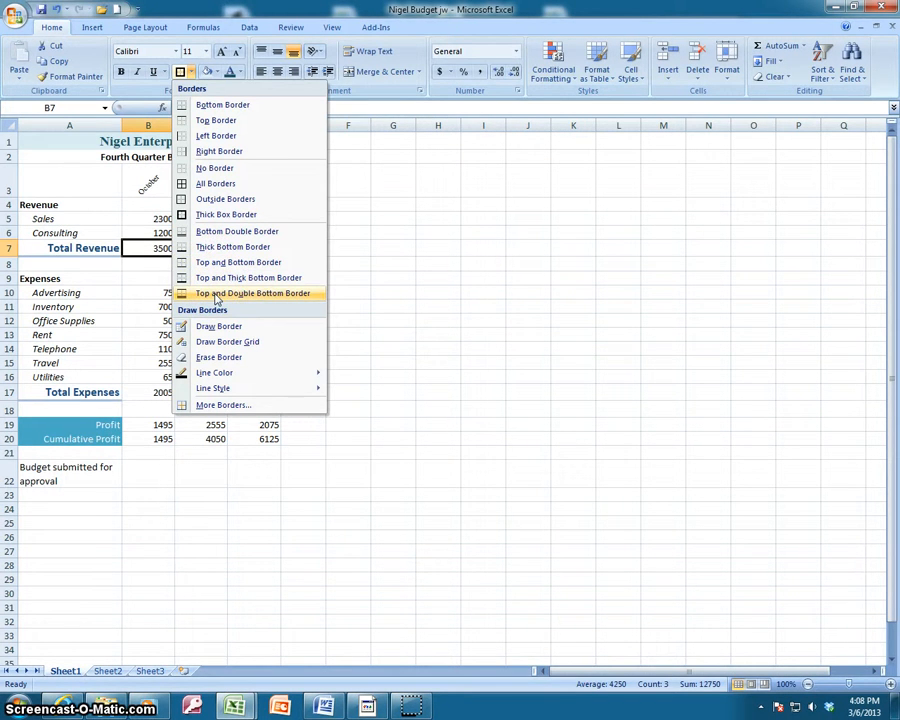
click(191, 72)
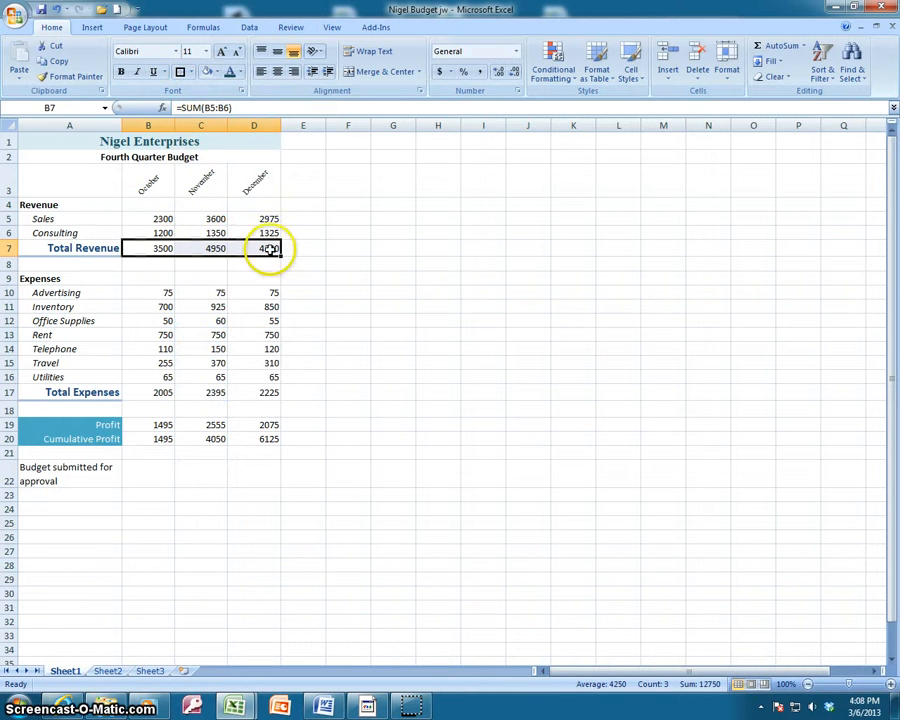
click(190, 72)
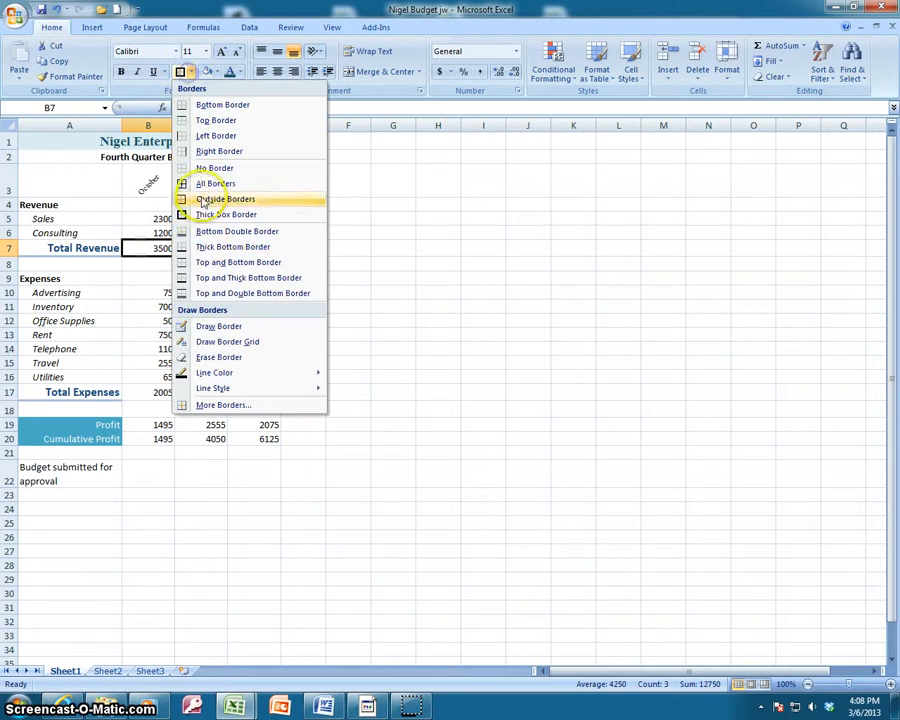
click(205, 293)
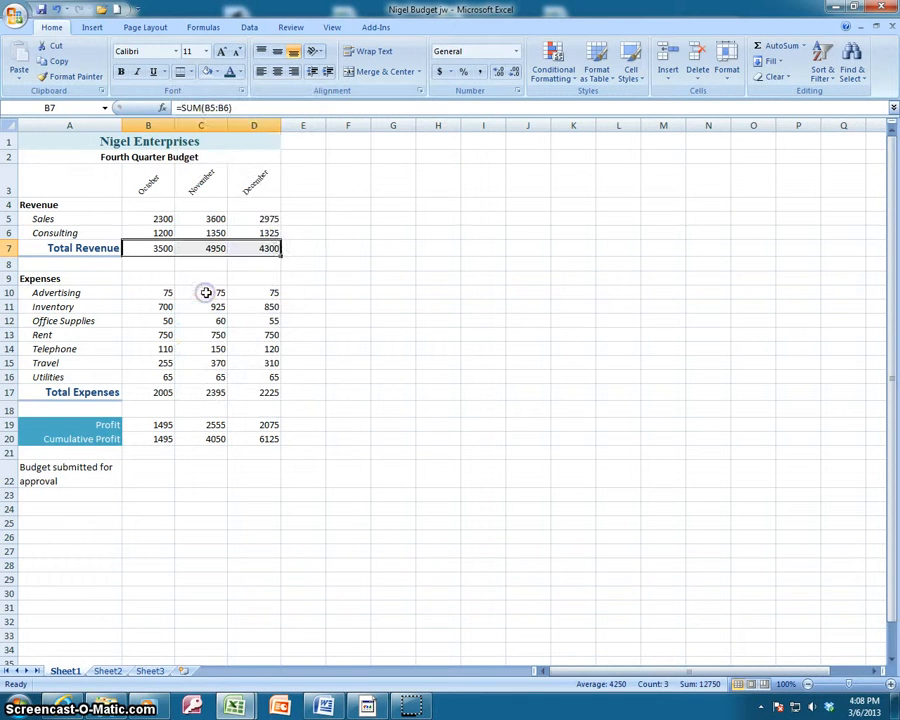
click(330, 250)
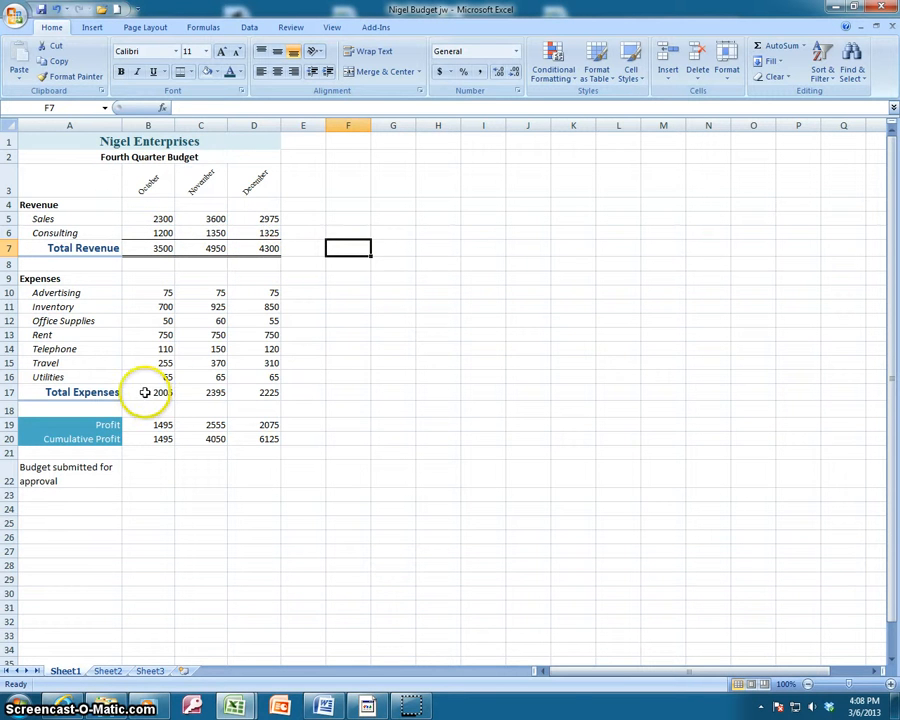
Add a Top and Double Bottom Border to the Total Expenses amounts in B17:D17.
drag(145, 392, 260, 391)
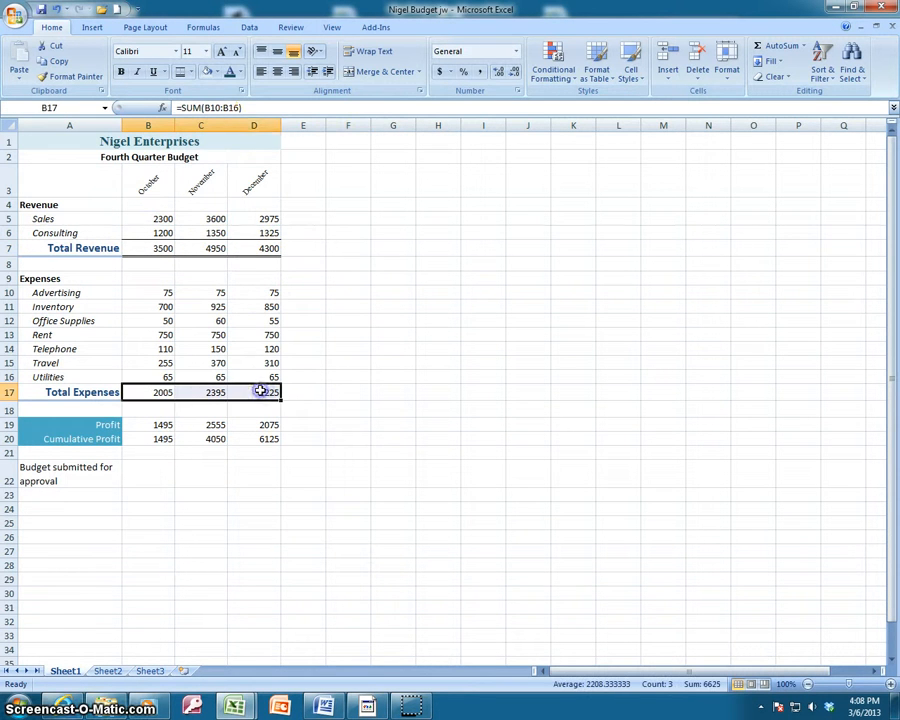
click(190, 72)
click(188, 292)
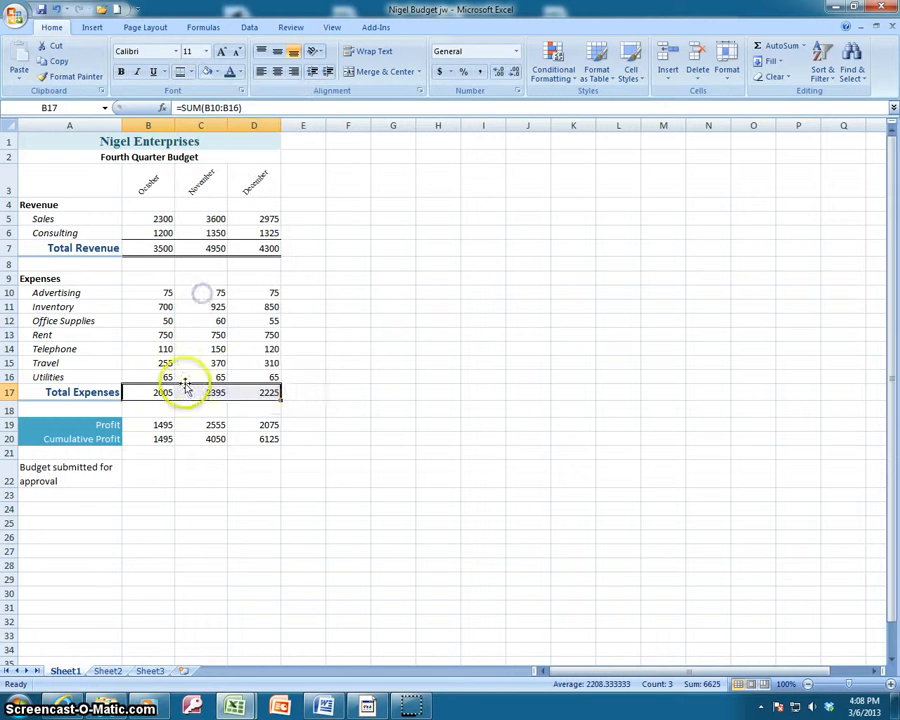
click(325, 388)
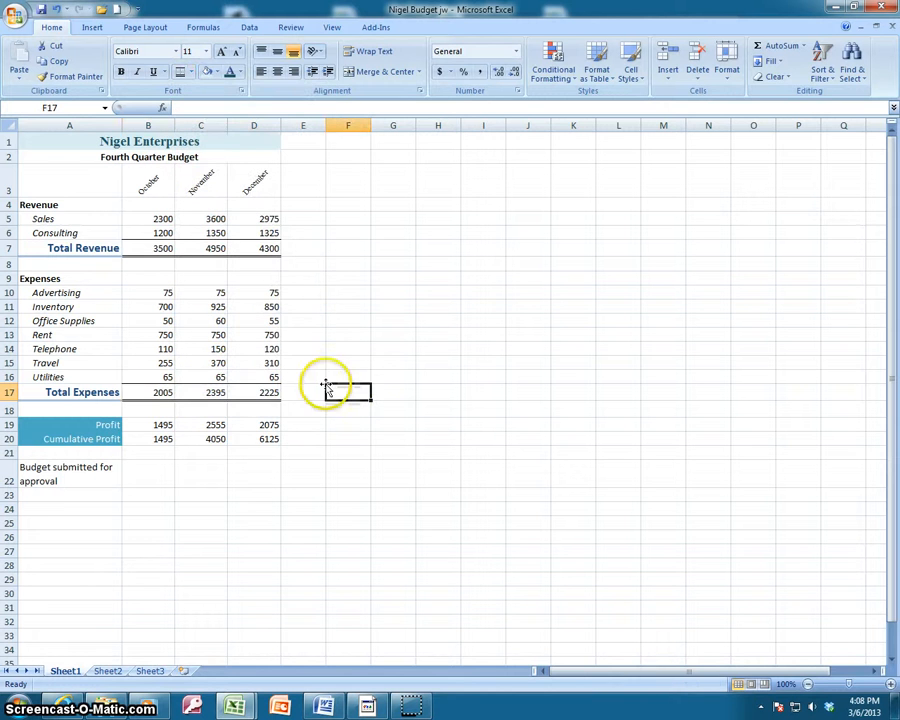
click(268, 391)
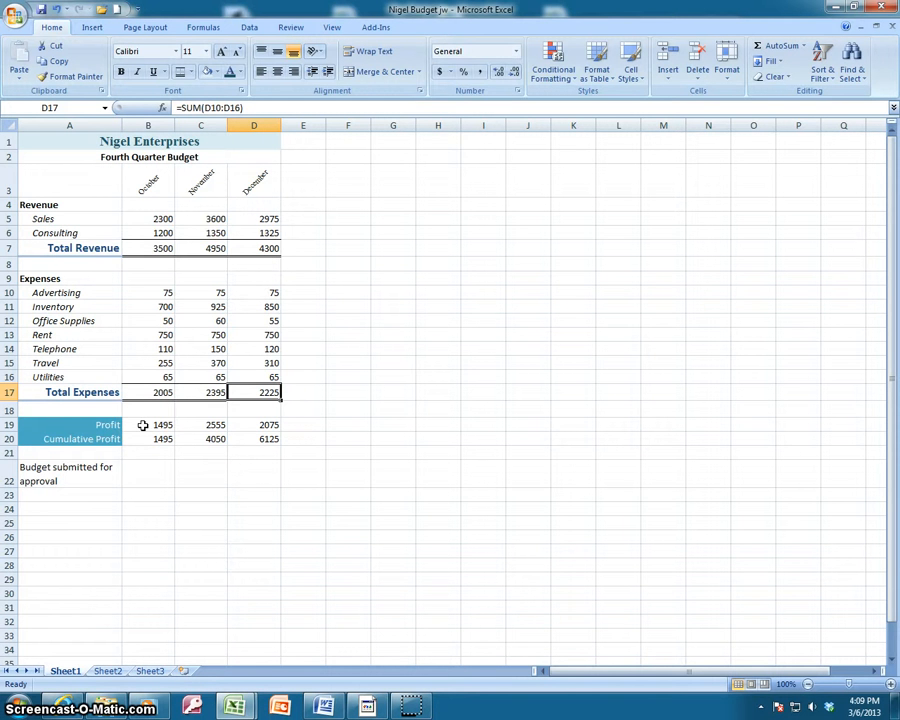
Format the Total Revenue amounts in B7:D7 with the Accounting number format and no decimal places.
click(136, 248)
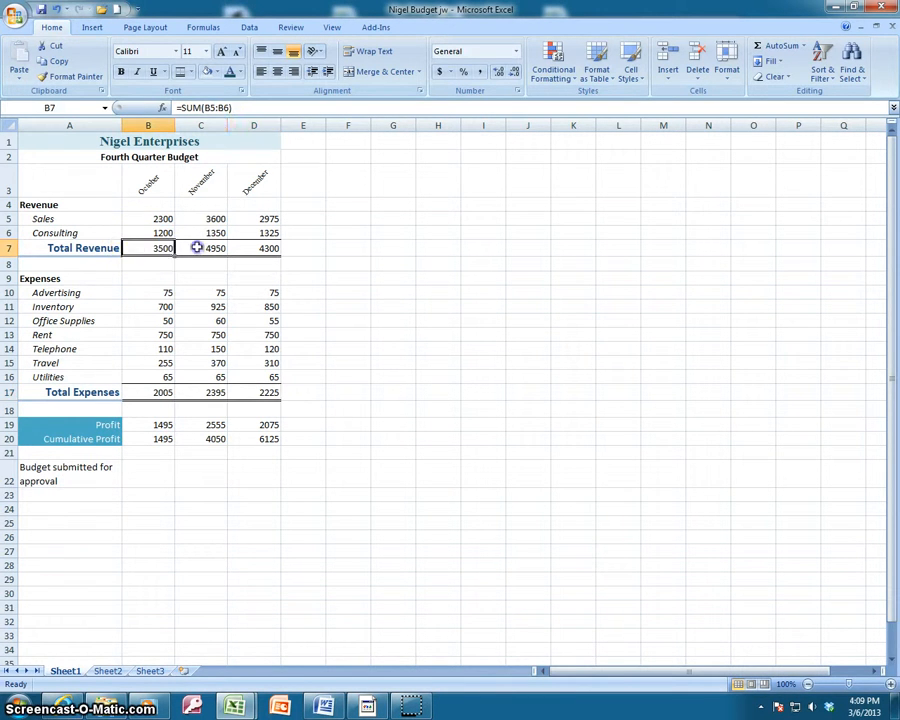
drag(197, 248, 263, 247)
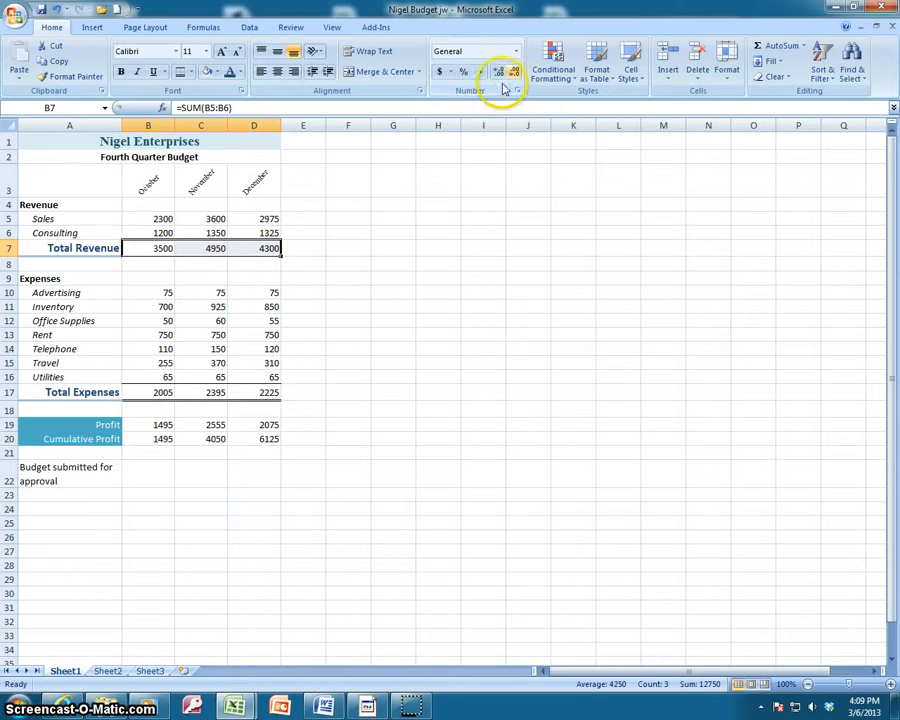
click(450, 73)
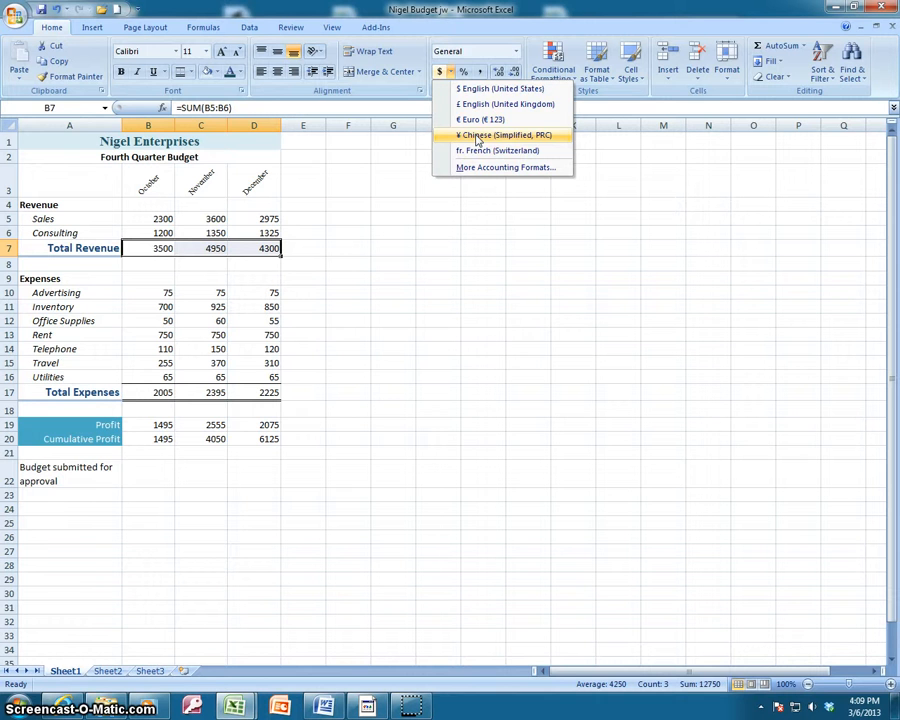
click(517, 55)
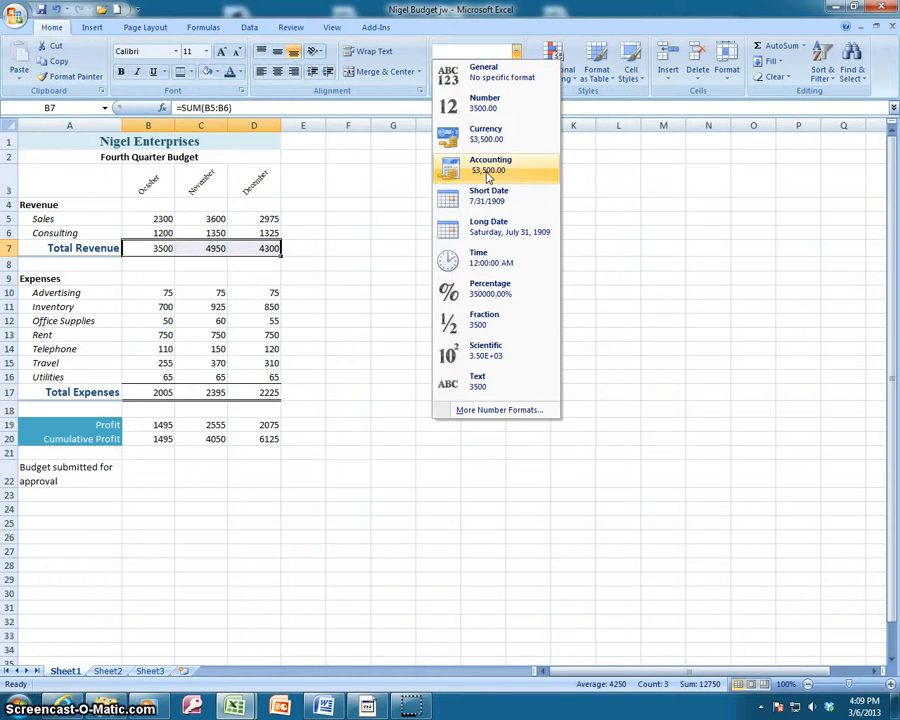
click(489, 176)
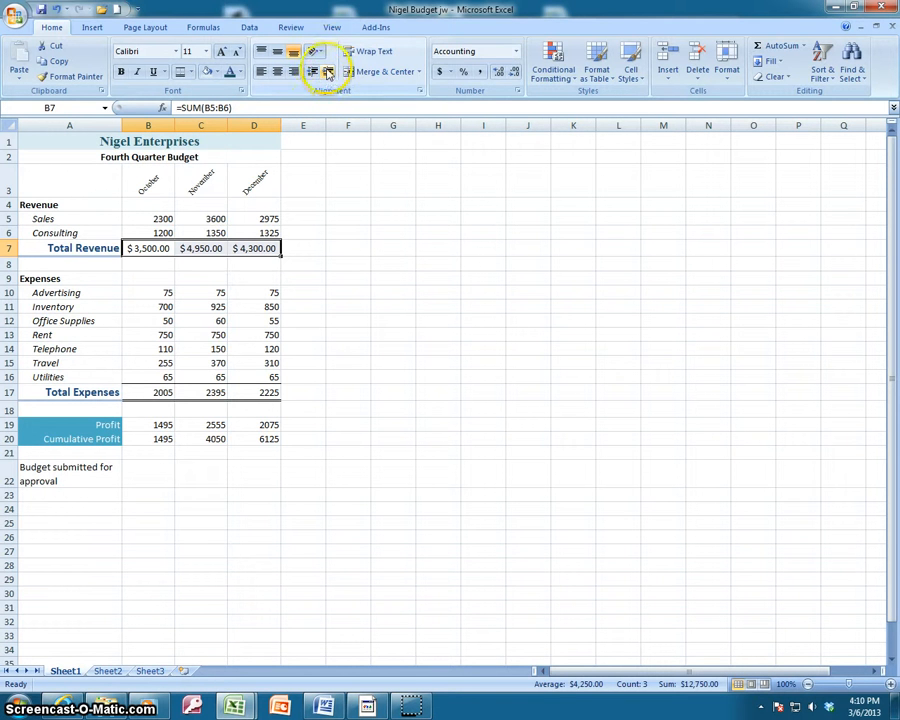
click(514, 75)
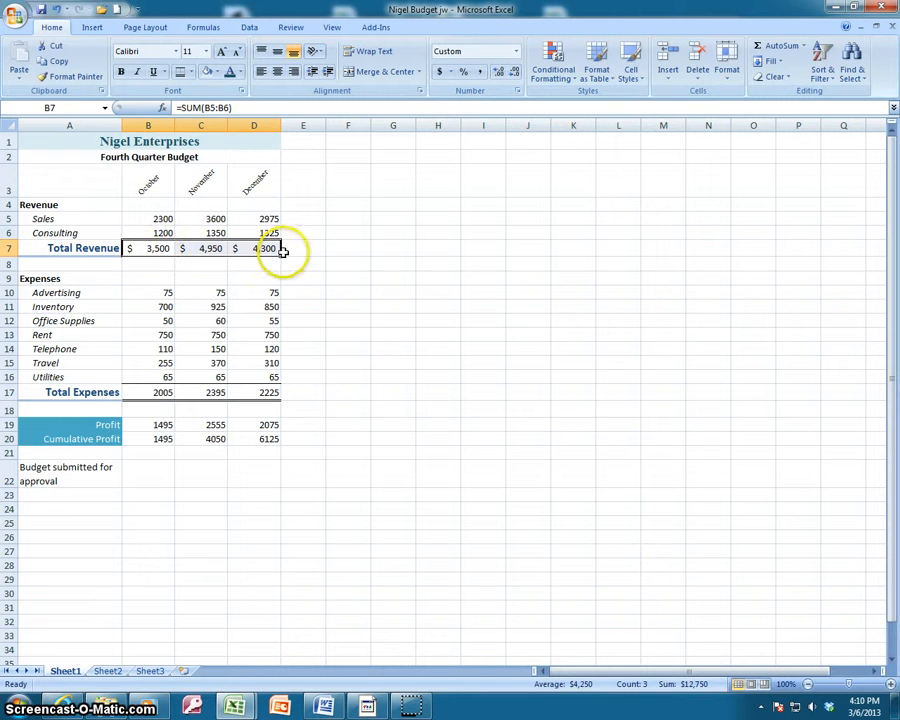
Switch the Total Revenue amounts in B7:D7 from the custom format to the Accounting category with 0 decimals and the $ symbol.
click(518, 92)
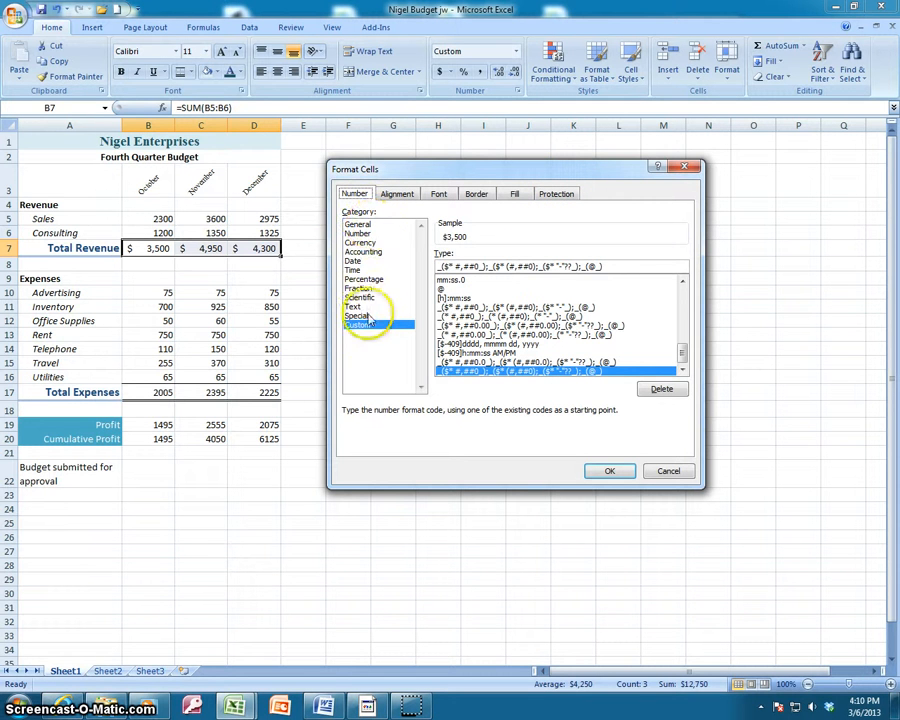
click(363, 251)
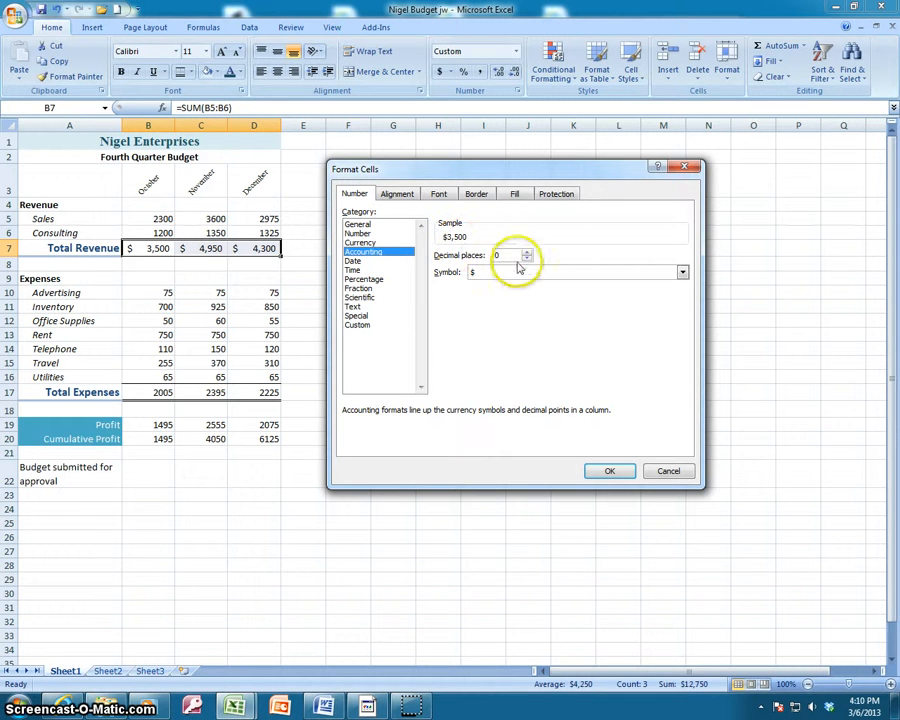
click(682, 272)
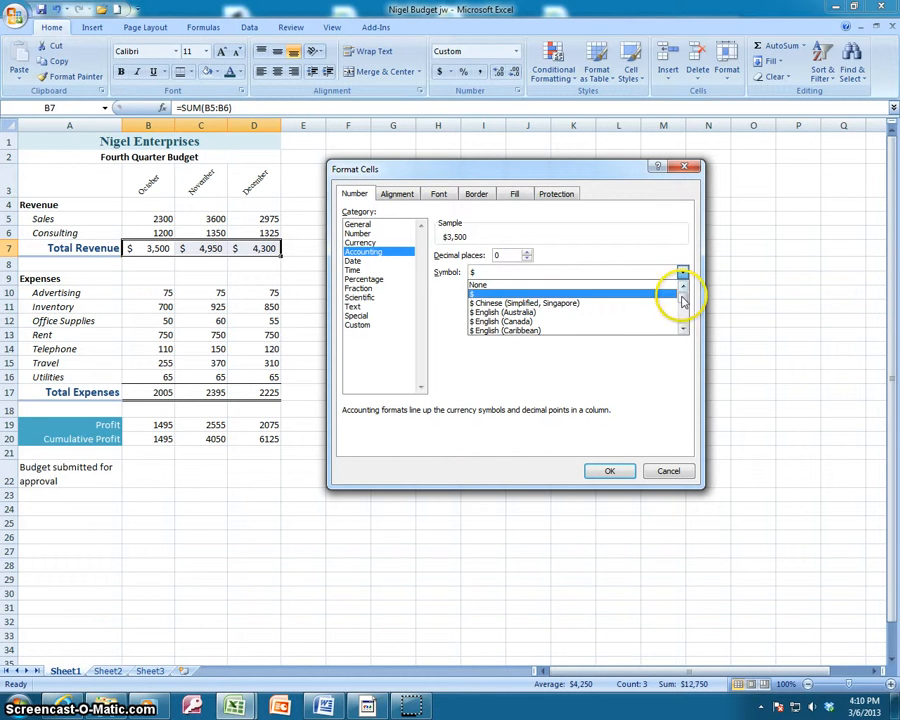
mouse_move(682, 292)
mouse_down()
mouse_move(682, 312)
mouse_move(682, 295)
mouse_up()
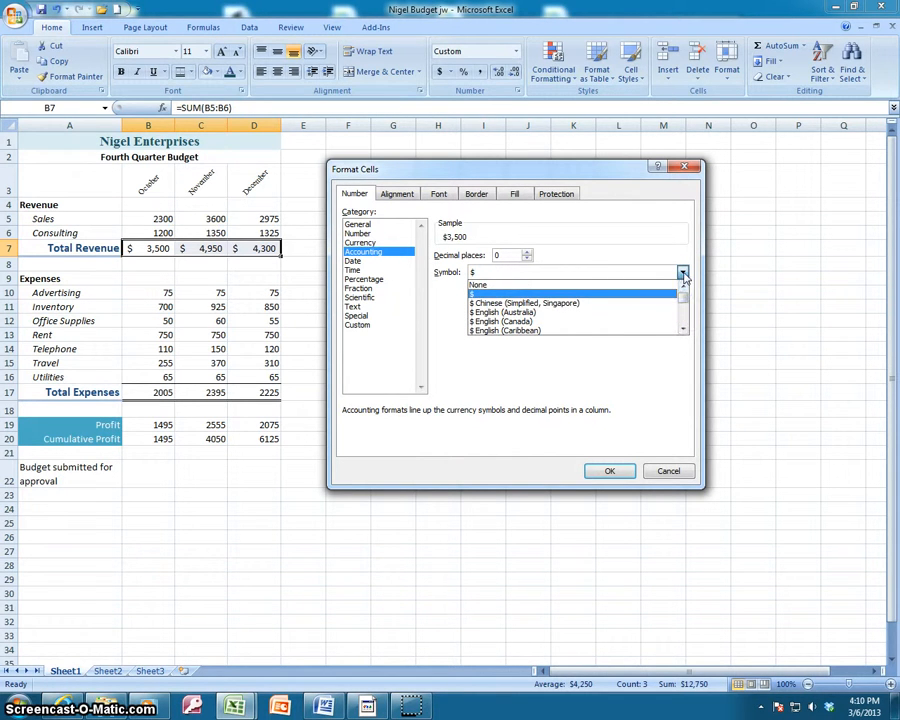
click(683, 274)
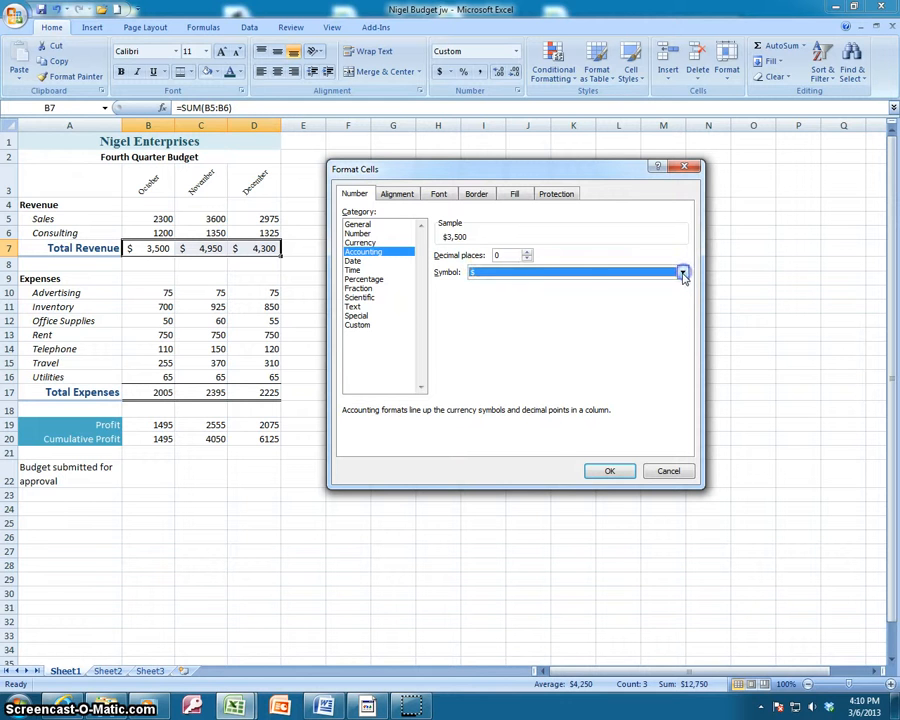
click(606, 472)
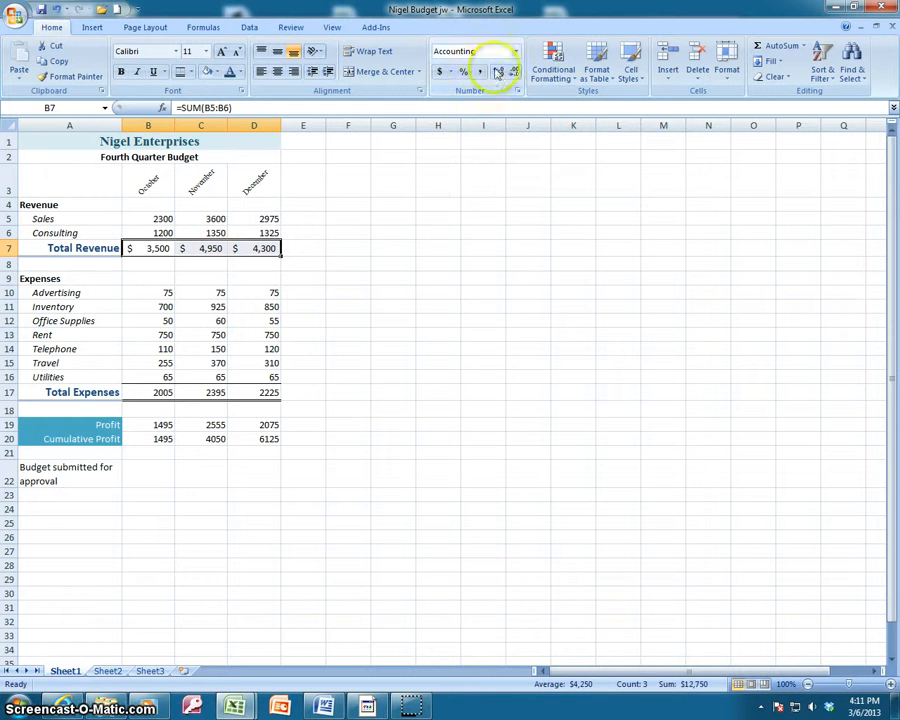
Format the Total Expenses amounts in B17:D17 as Accounting with 0 decimal places and the $ symbol.
drag(146, 398, 264, 394)
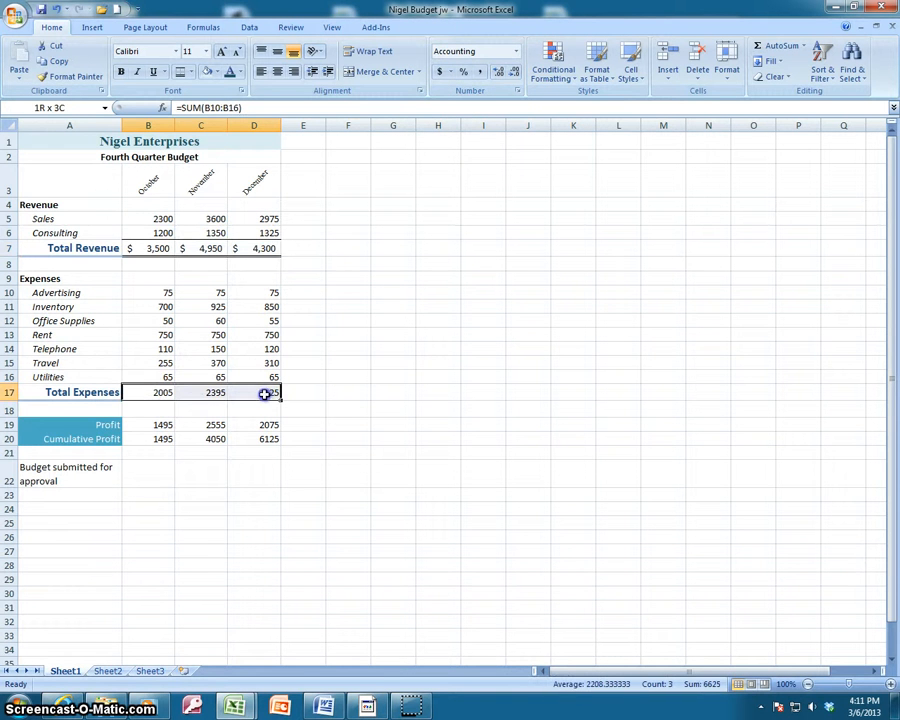
click(516, 53)
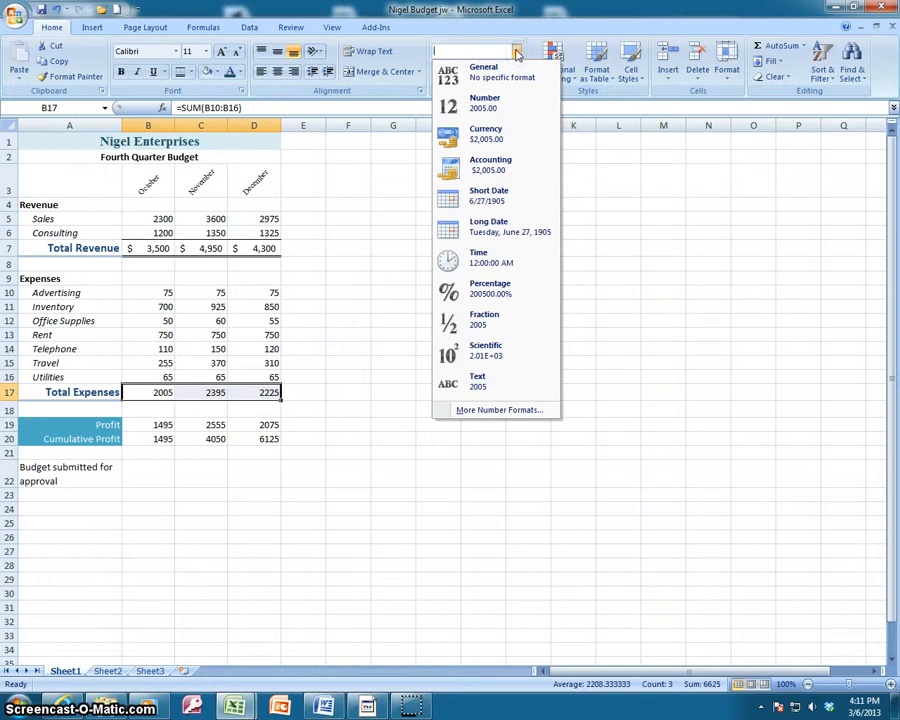
click(516, 53)
click(518, 90)
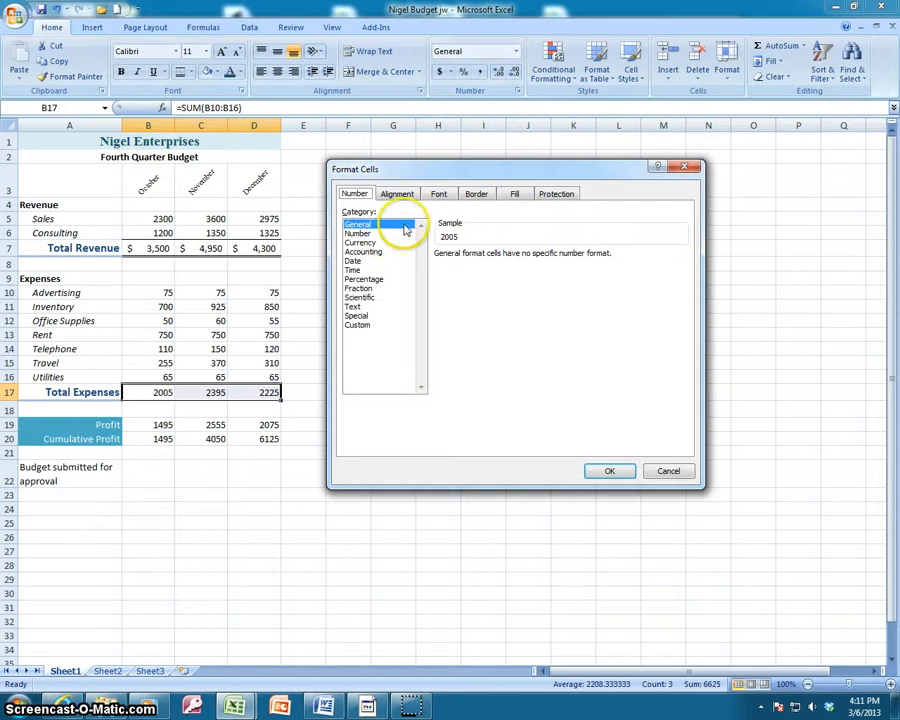
click(366, 253)
click(528, 259)
click(528, 259)
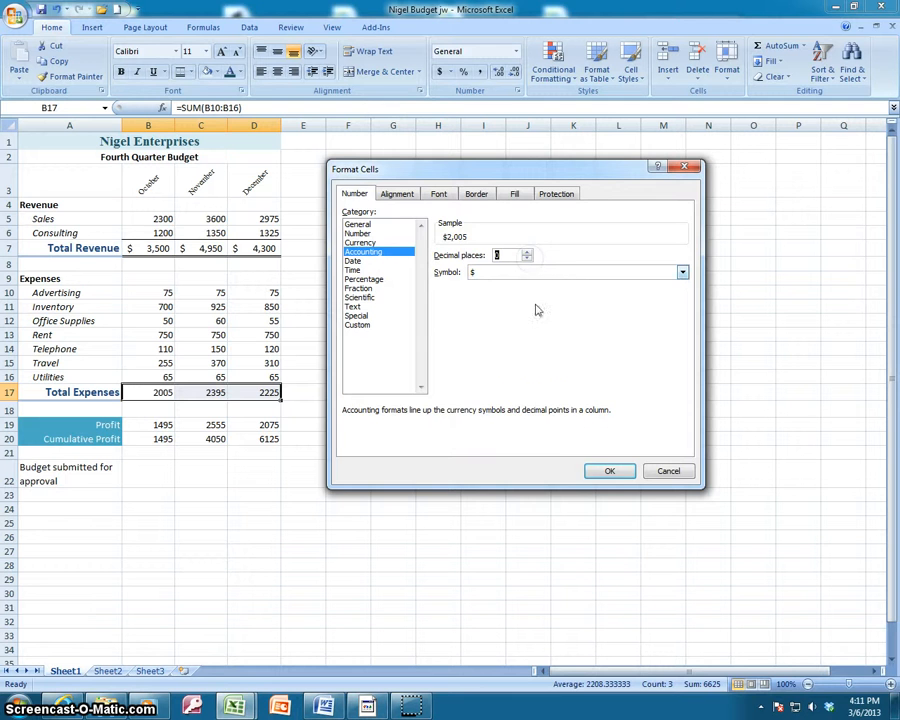
click(612, 472)
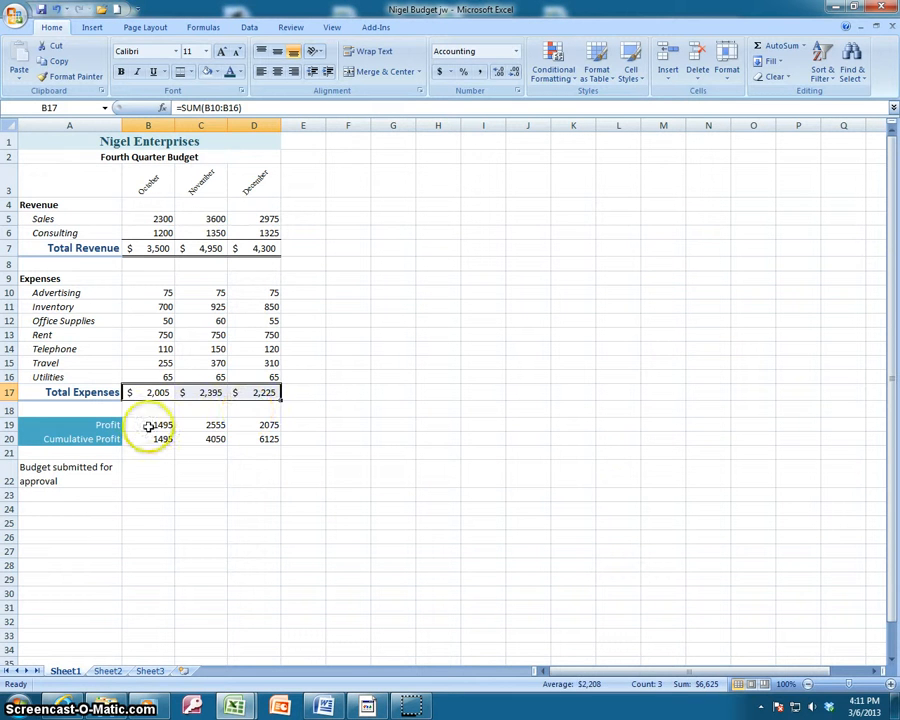
Format the Profit and Cumulative Profit amounts in B19:D20 as Accounting with 0 decimal places and the $ symbol.
drag(148, 427, 247, 436)
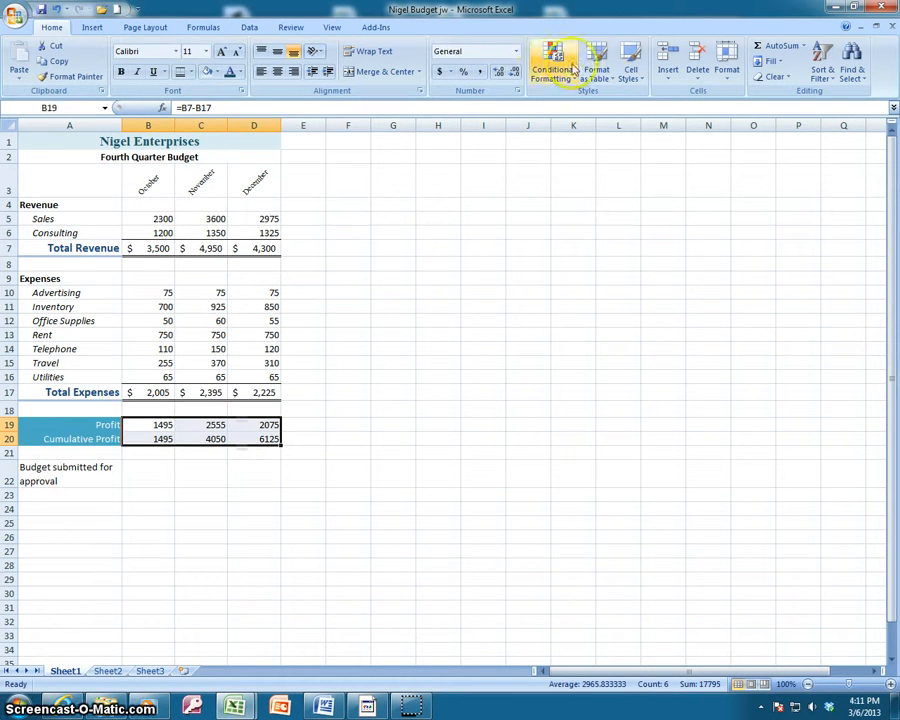
click(516, 51)
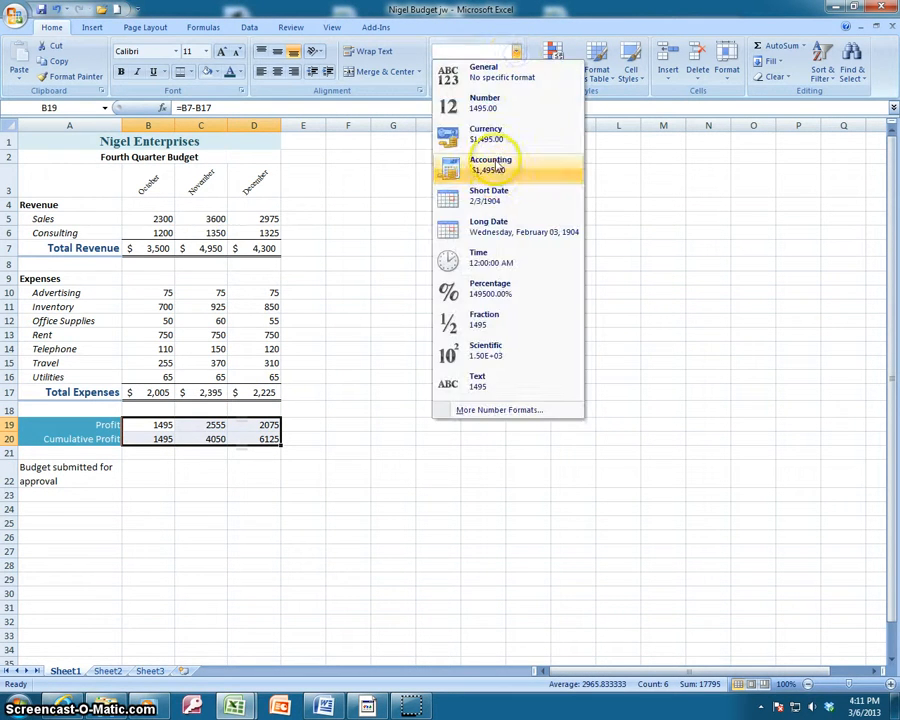
click(516, 51)
click(518, 91)
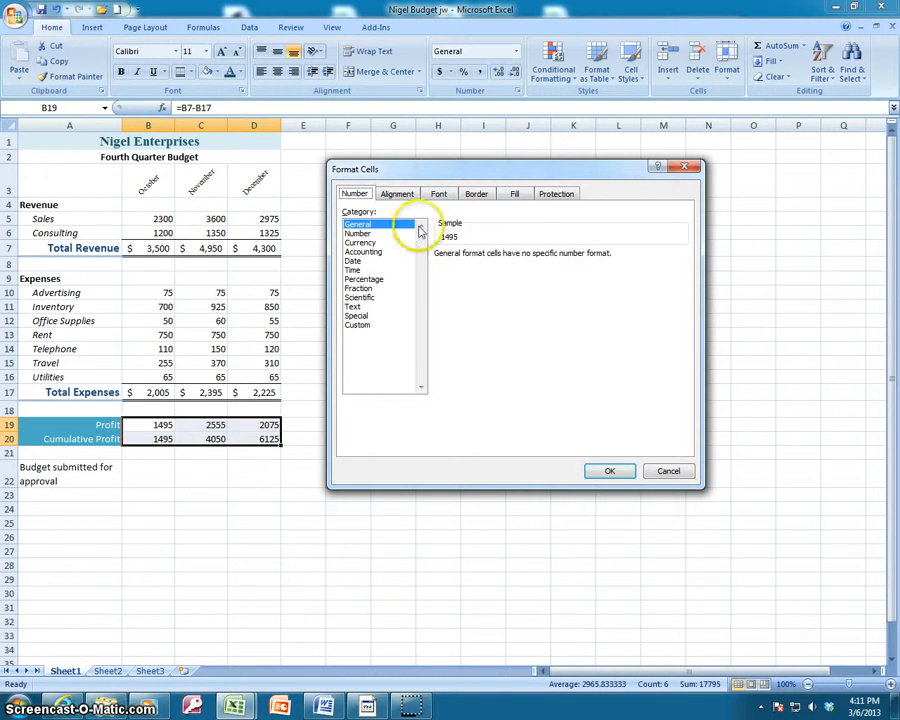
click(364, 251)
click(527, 260)
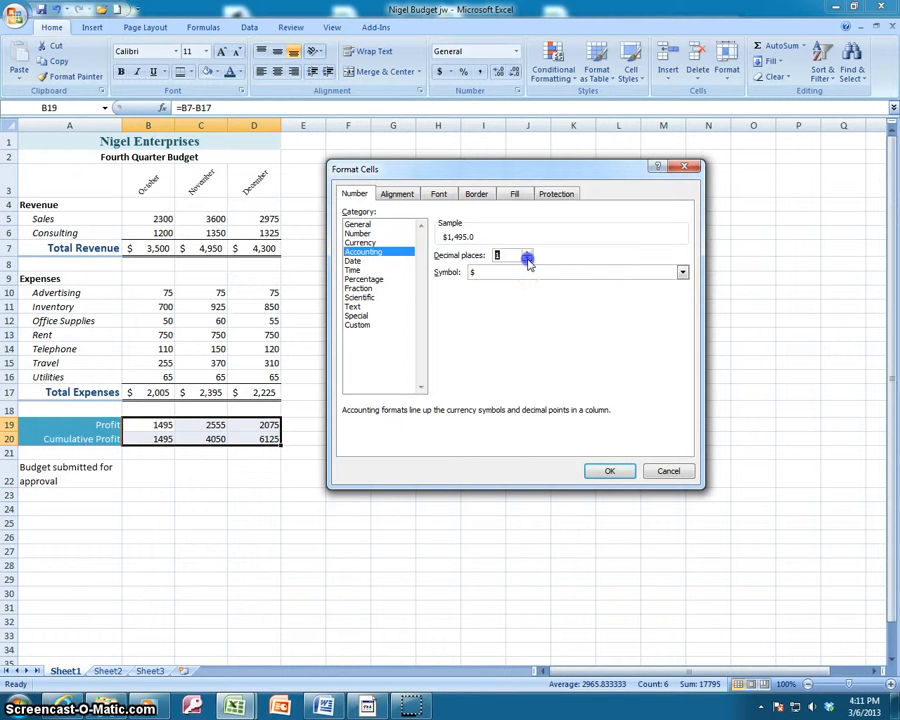
click(609, 471)
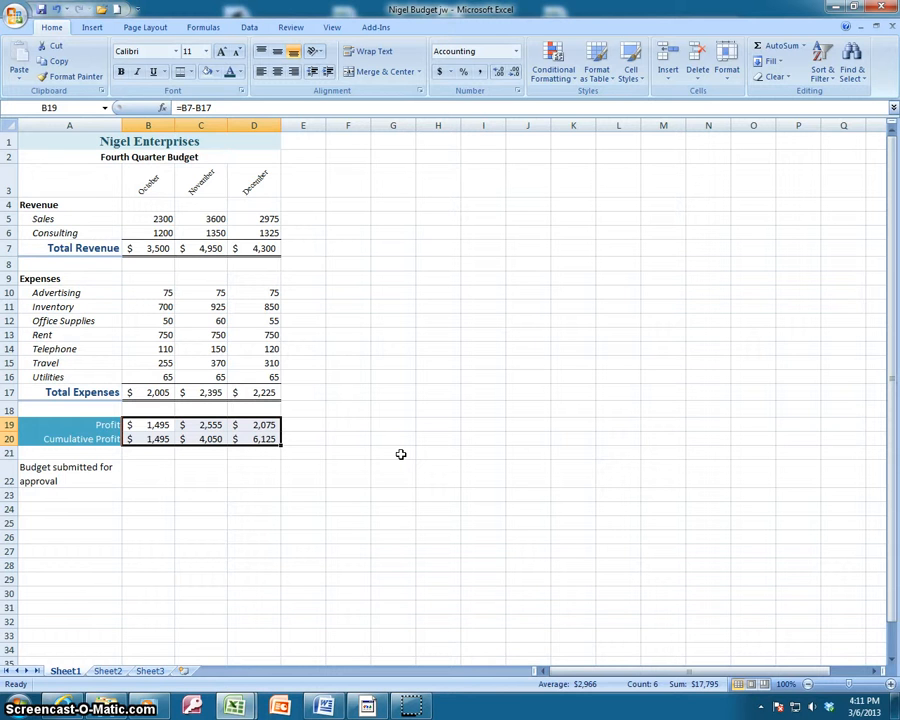
click(403, 450)
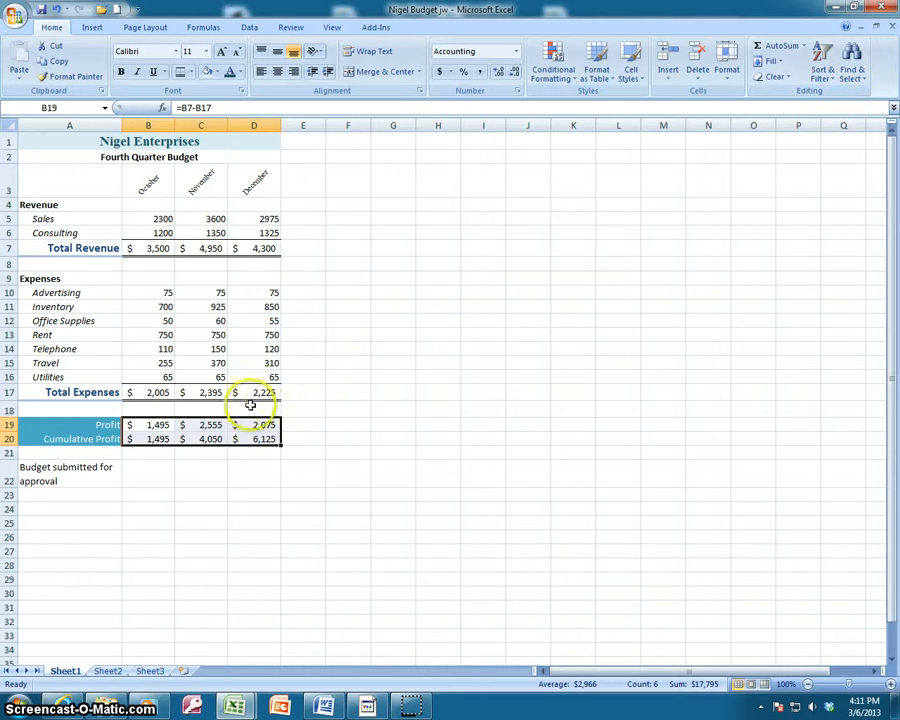
Set the font color of the Total Revenue amounts in B7:D7 to Aqua, Accent 5, Darker 50%.
drag(145, 246, 258, 249)
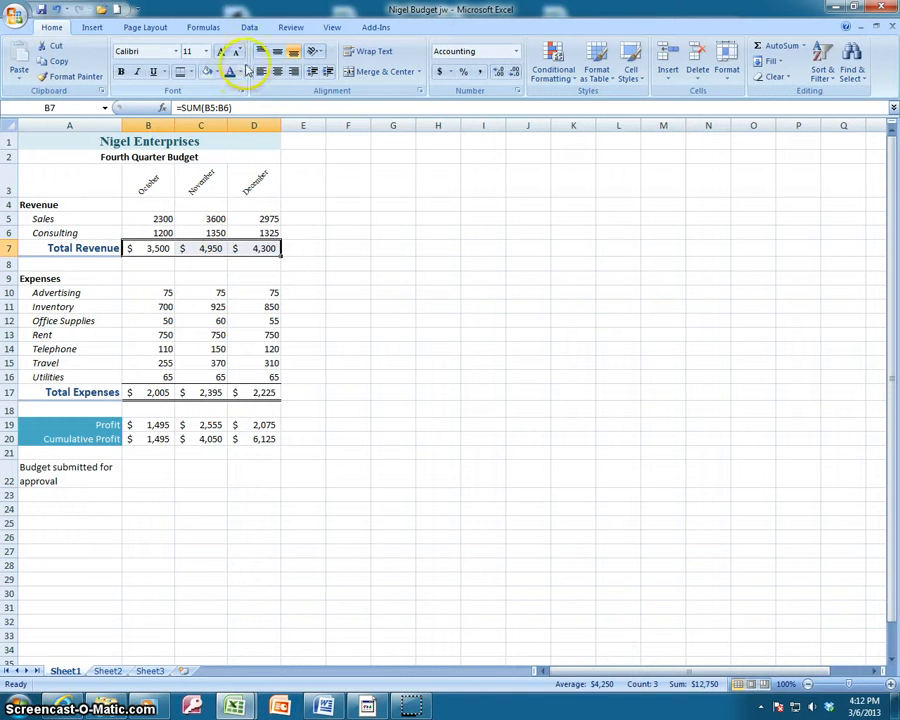
click(240, 73)
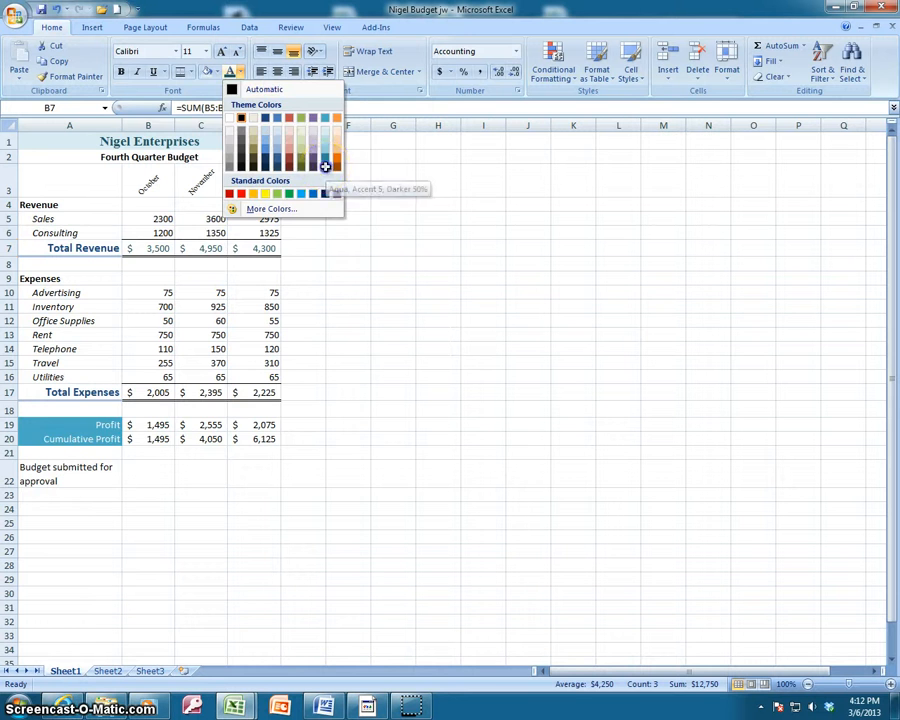
click(325, 168)
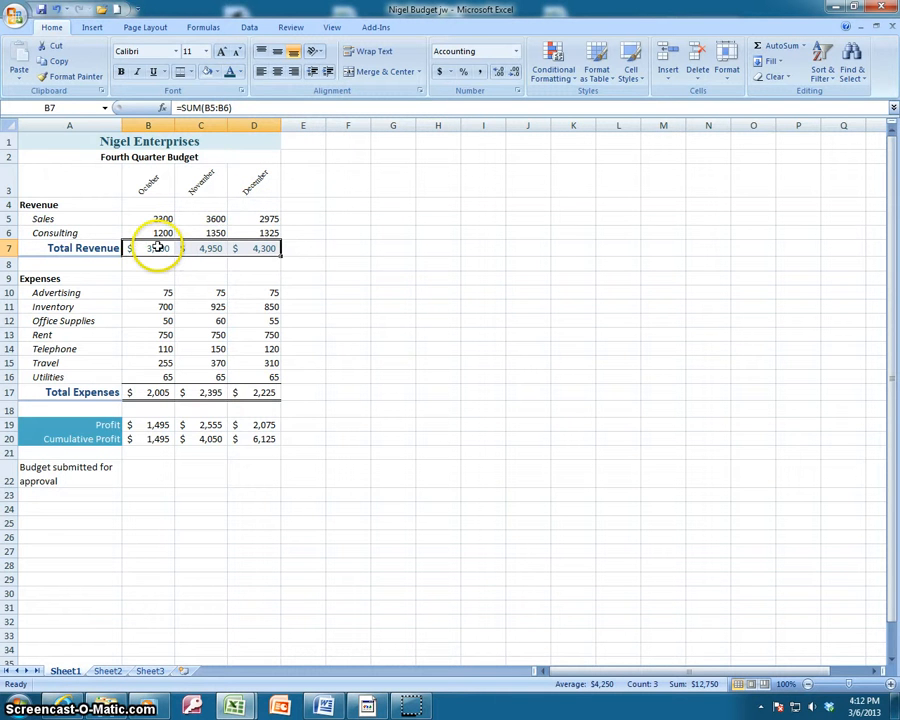
click(860, 82)
click(803, 98)
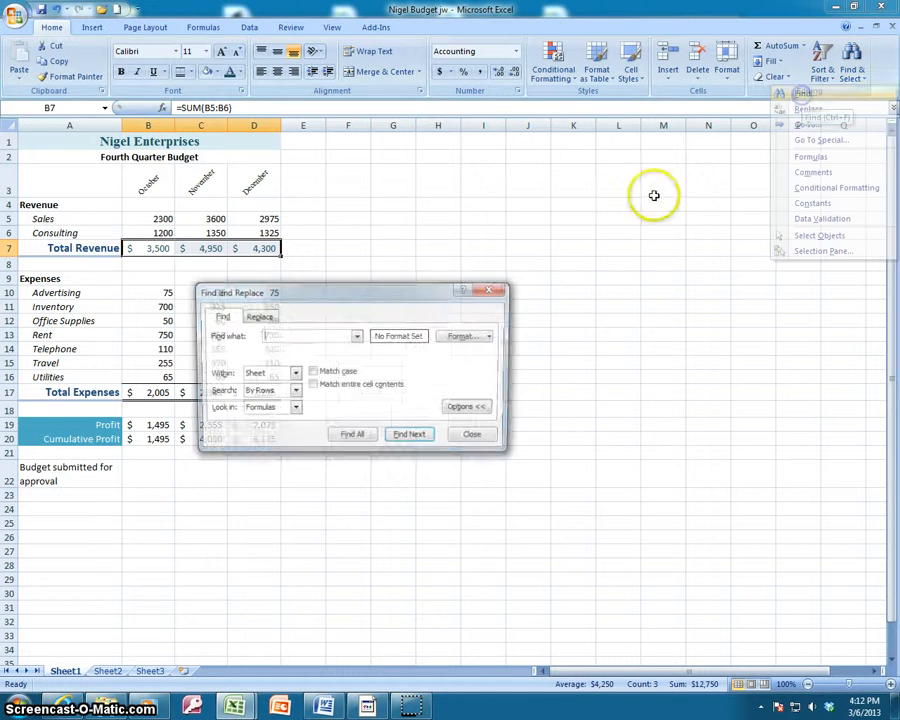
drag(378, 293, 557, 268)
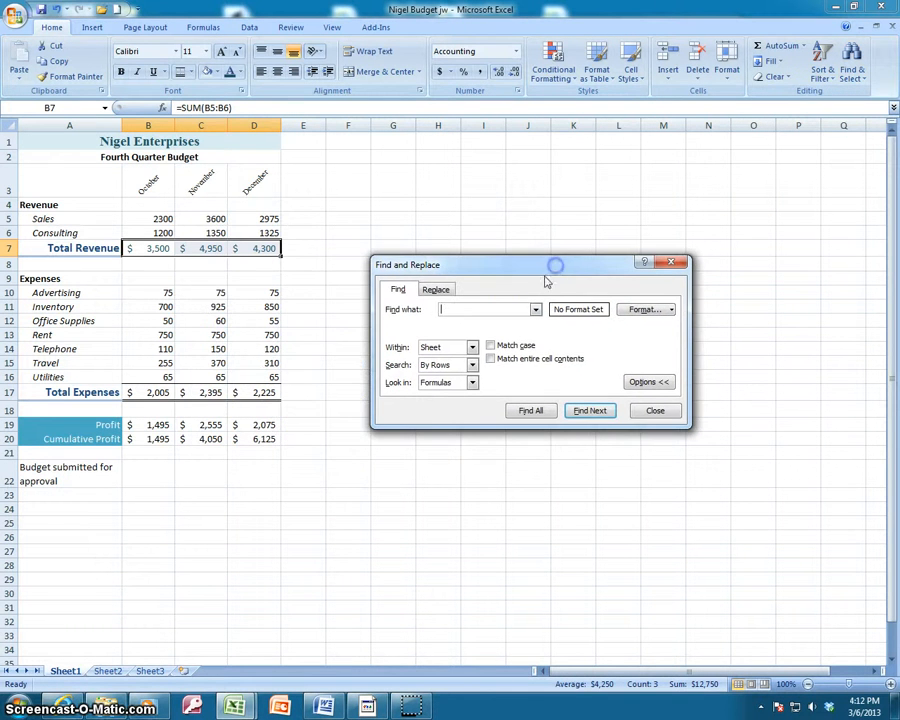
click(673, 311)
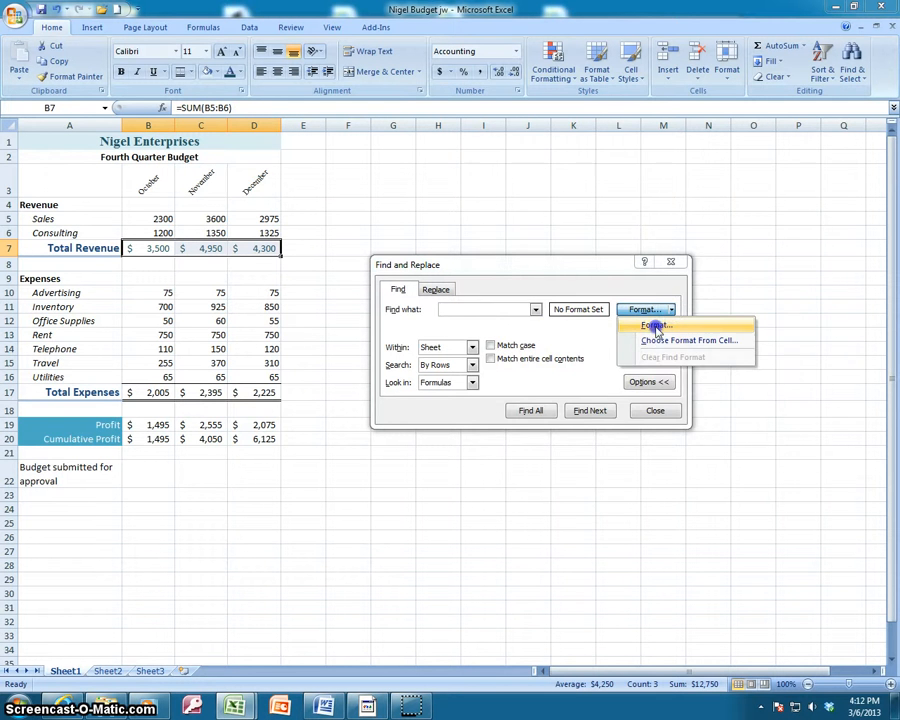
click(655, 327)
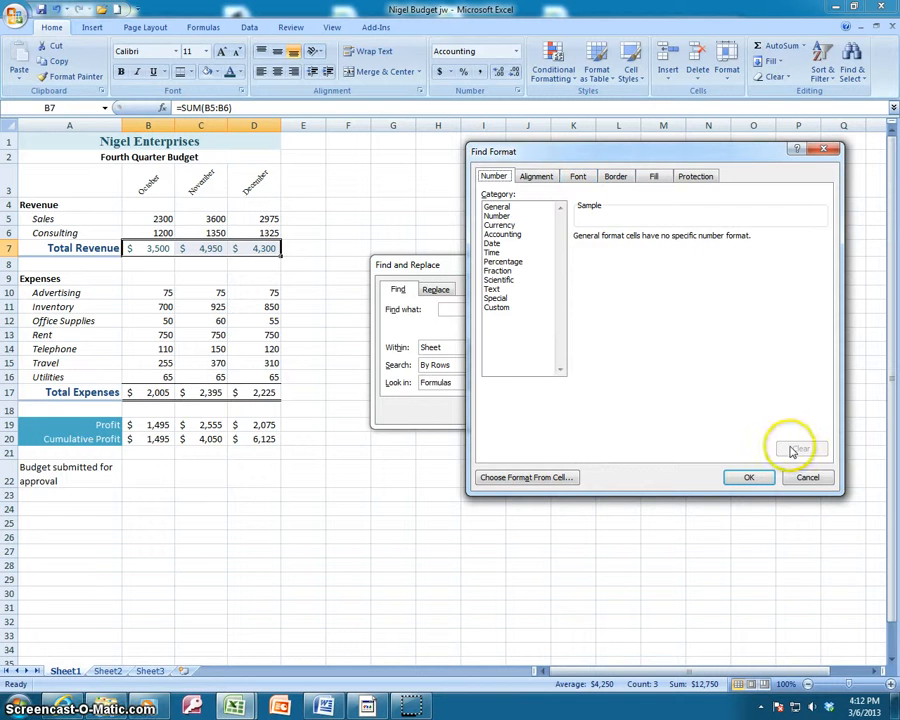
click(583, 179)
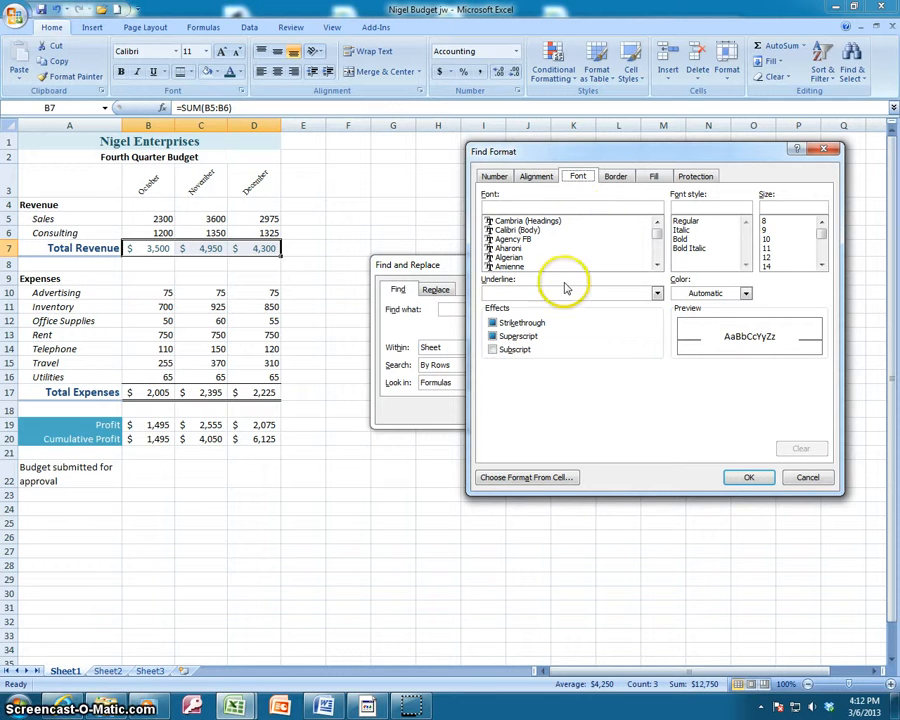
click(745, 293)
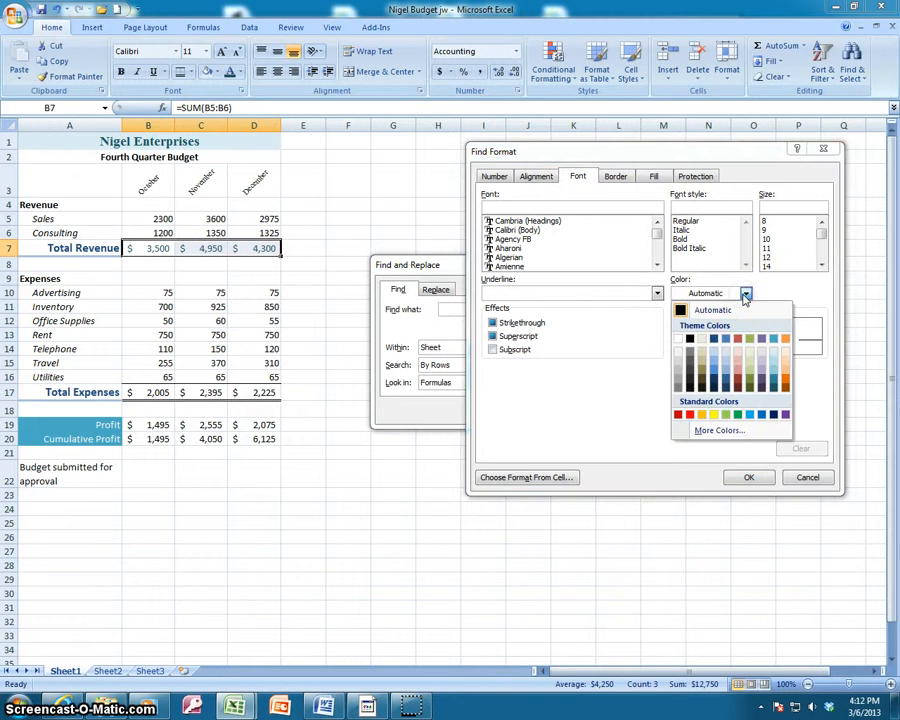
click(800, 518)
click(807, 477)
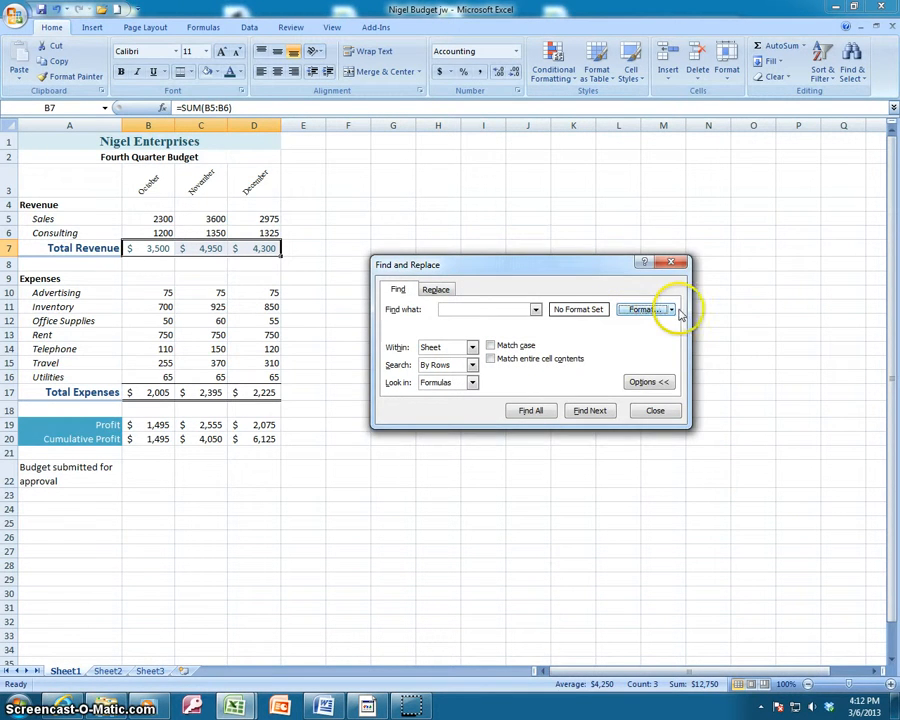
click(672, 310)
click(700, 325)
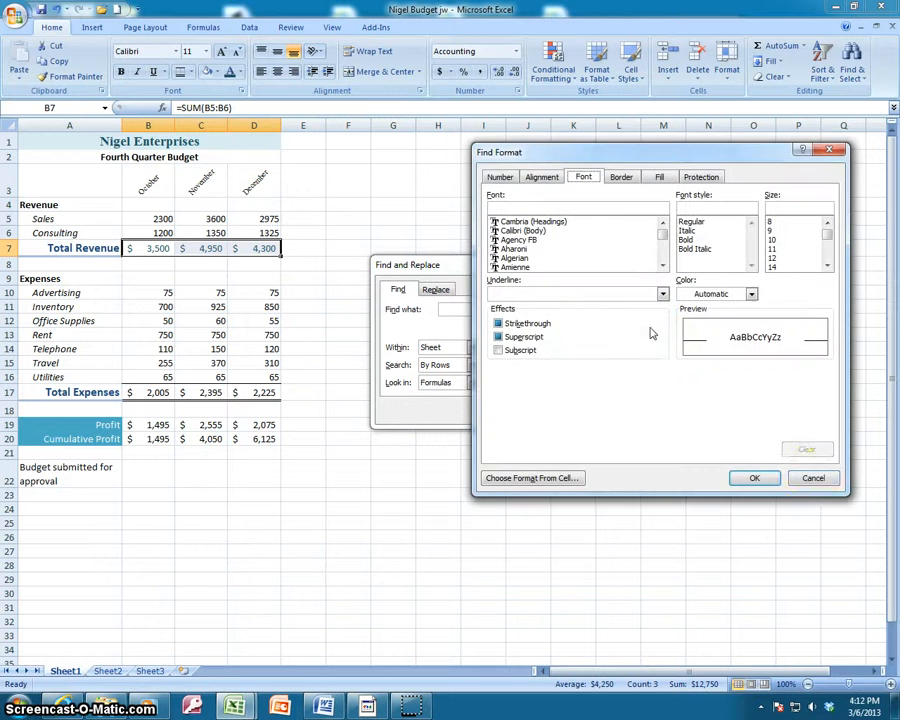
click(813, 478)
click(436, 289)
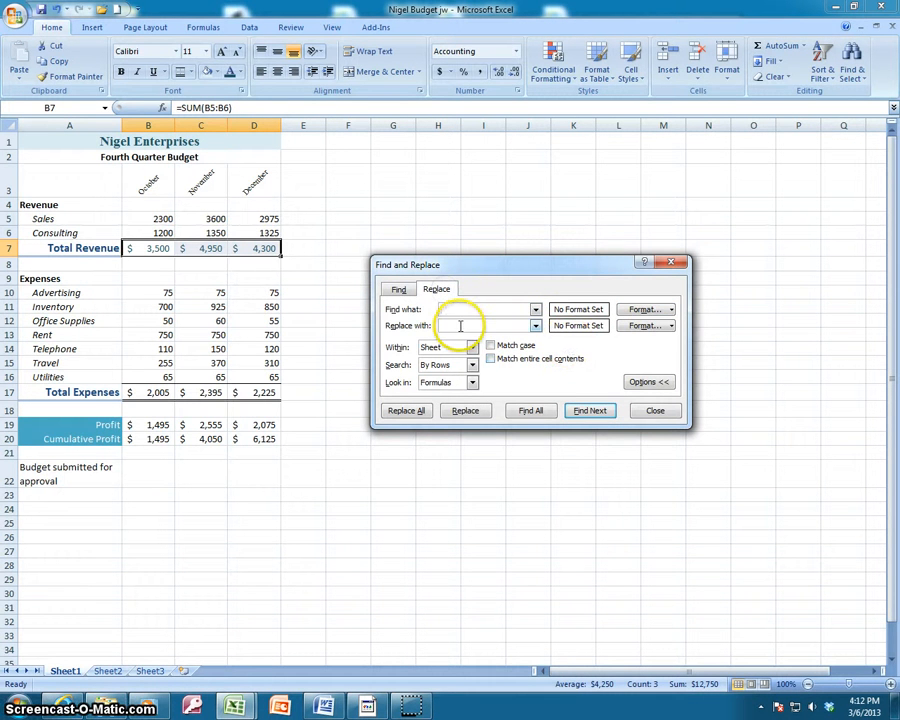
click(535, 309)
click(535, 309)
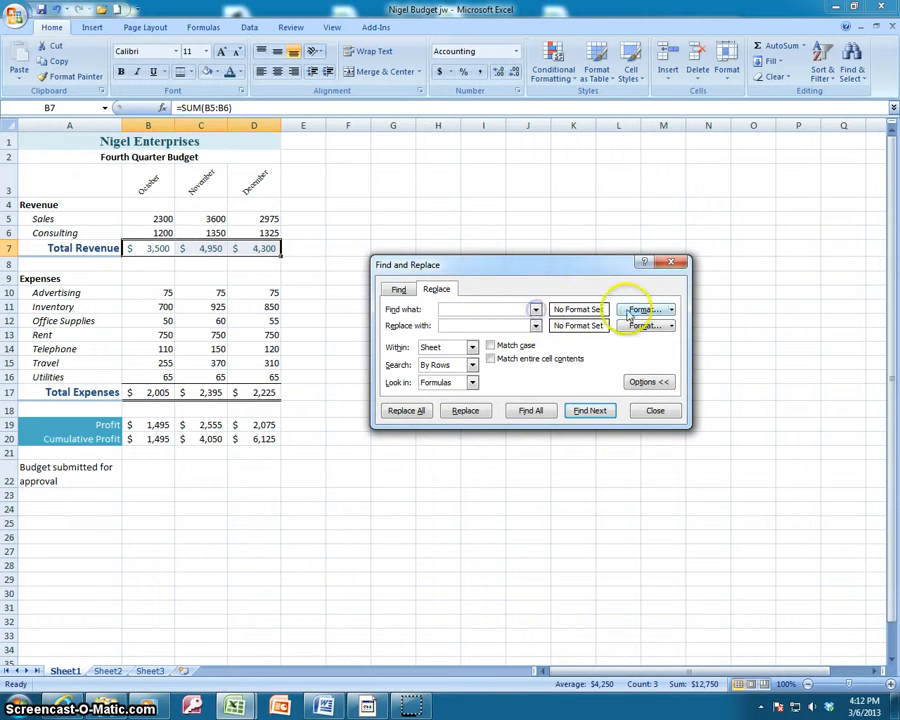
click(630, 312)
click(655, 323)
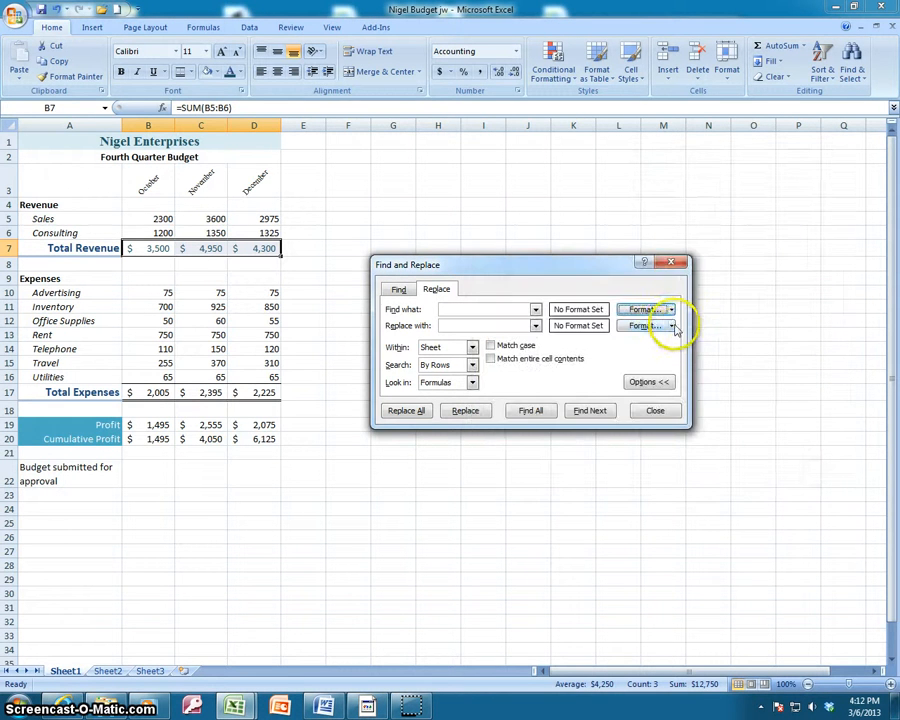
click(671, 309)
click(677, 341)
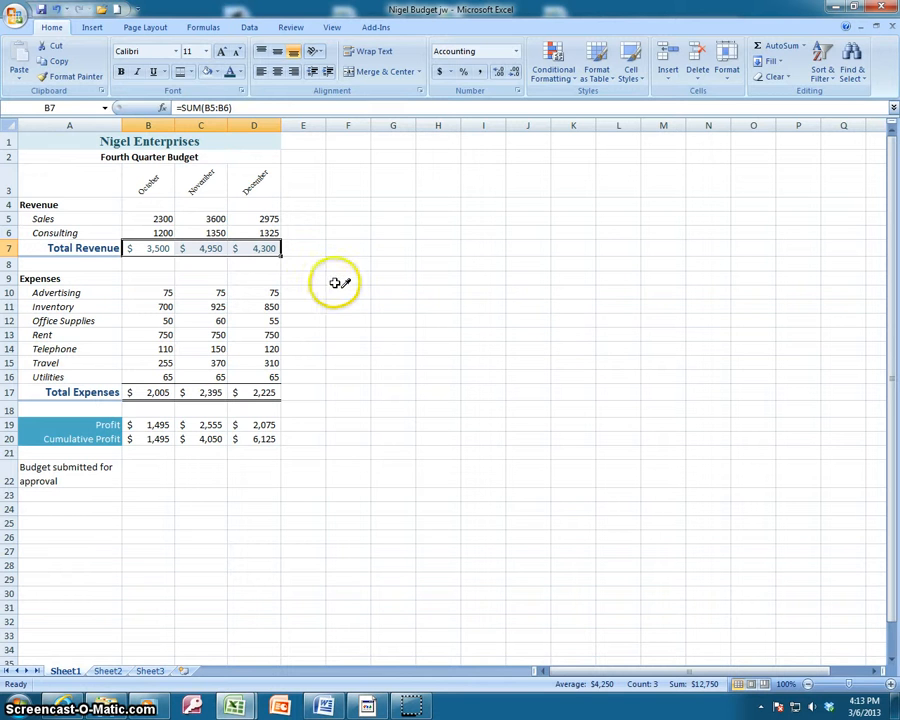
Open Find and Replace for replacing and set the replacement format's font color to the darkest Aqua, Accent 5 theme shade.
click(852, 62)
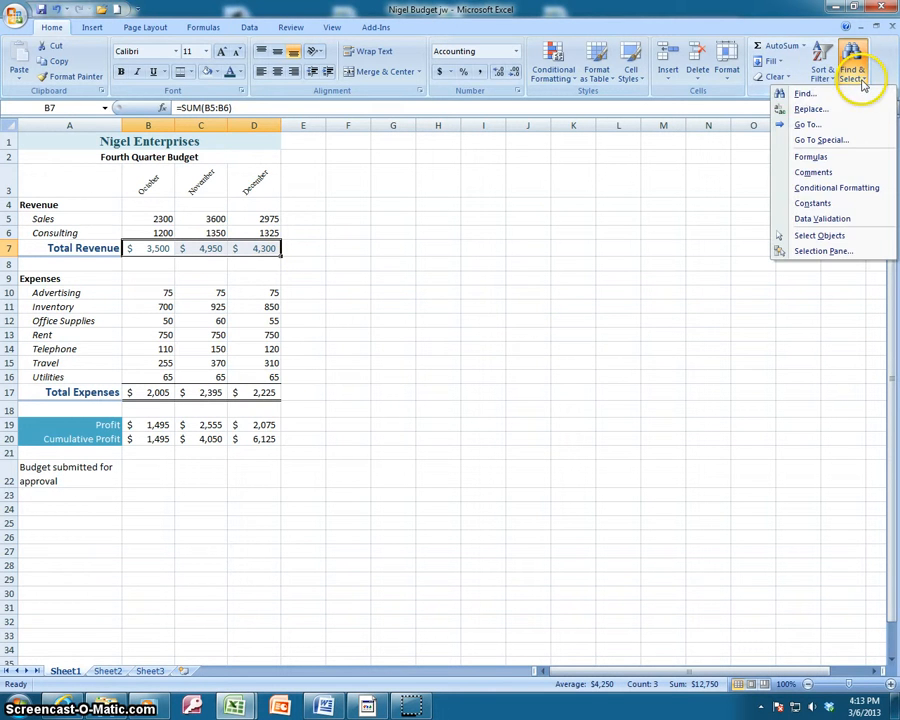
click(800, 93)
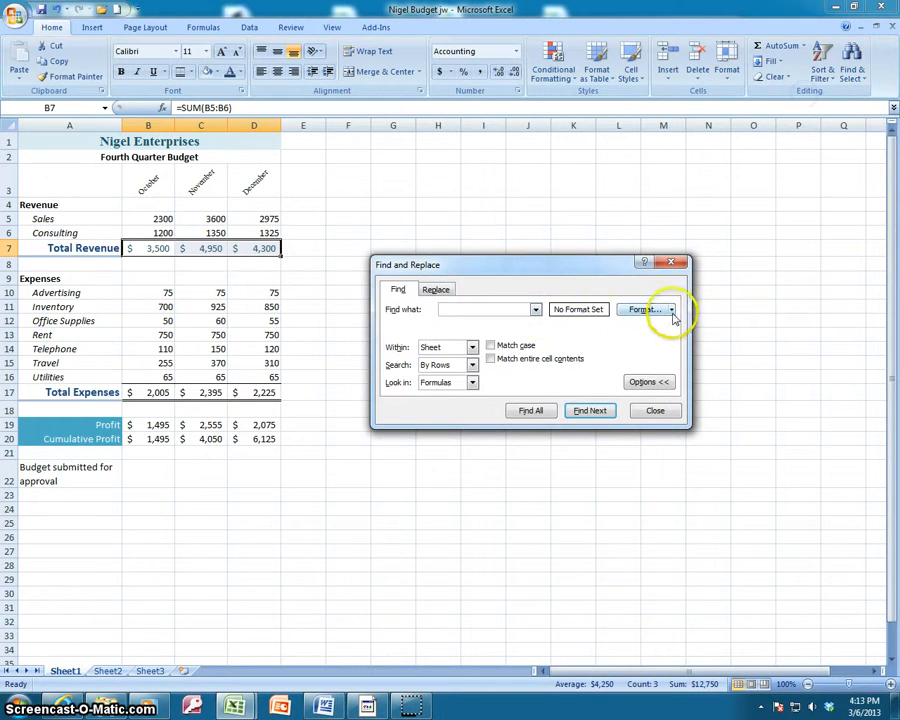
click(436, 290)
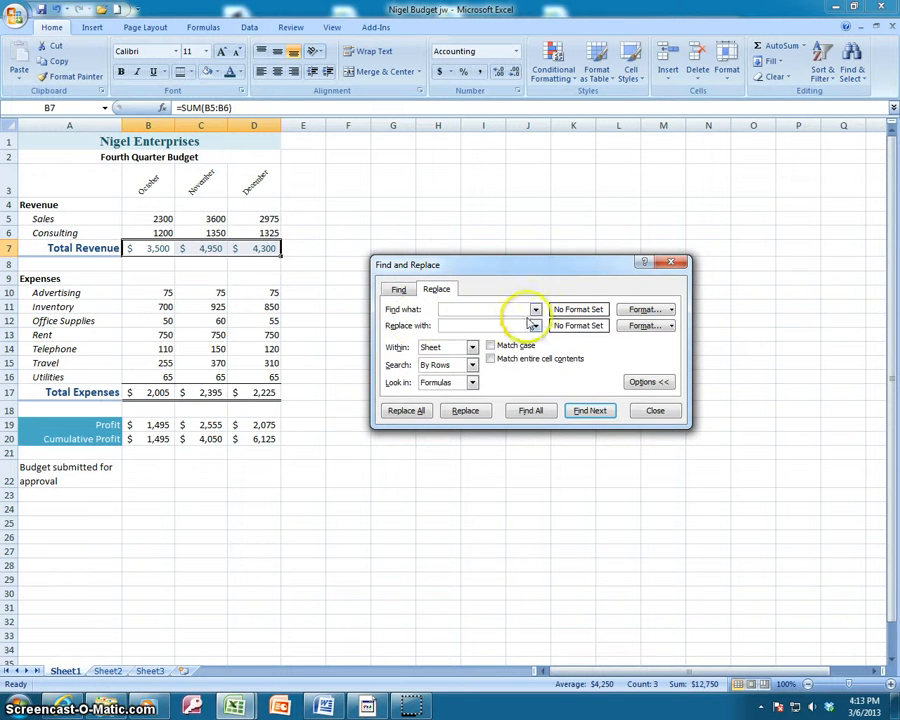
click(671, 327)
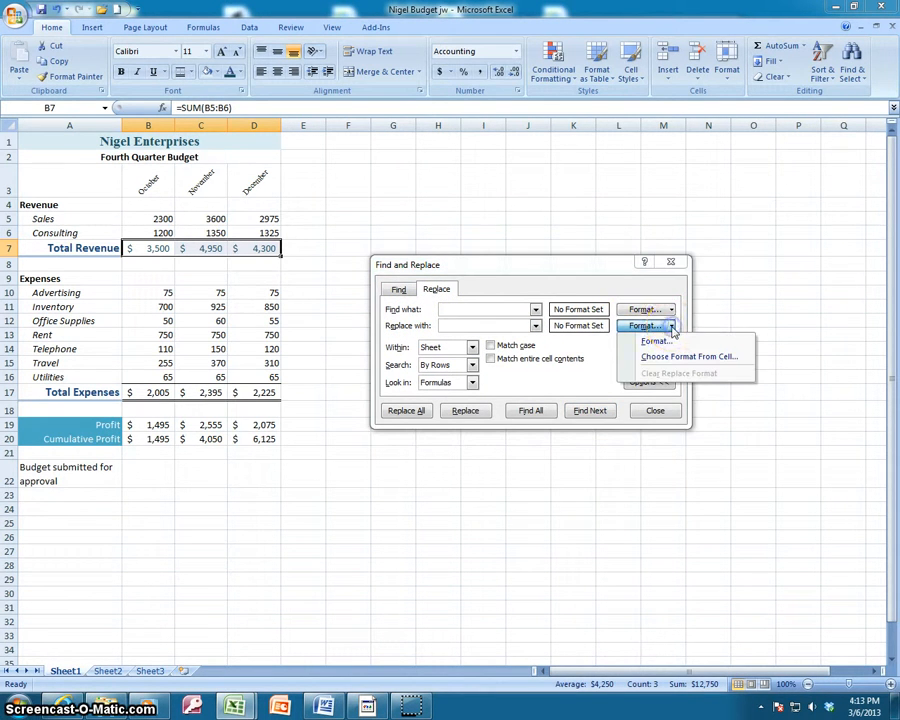
click(656, 344)
click(520, 339)
click(518, 352)
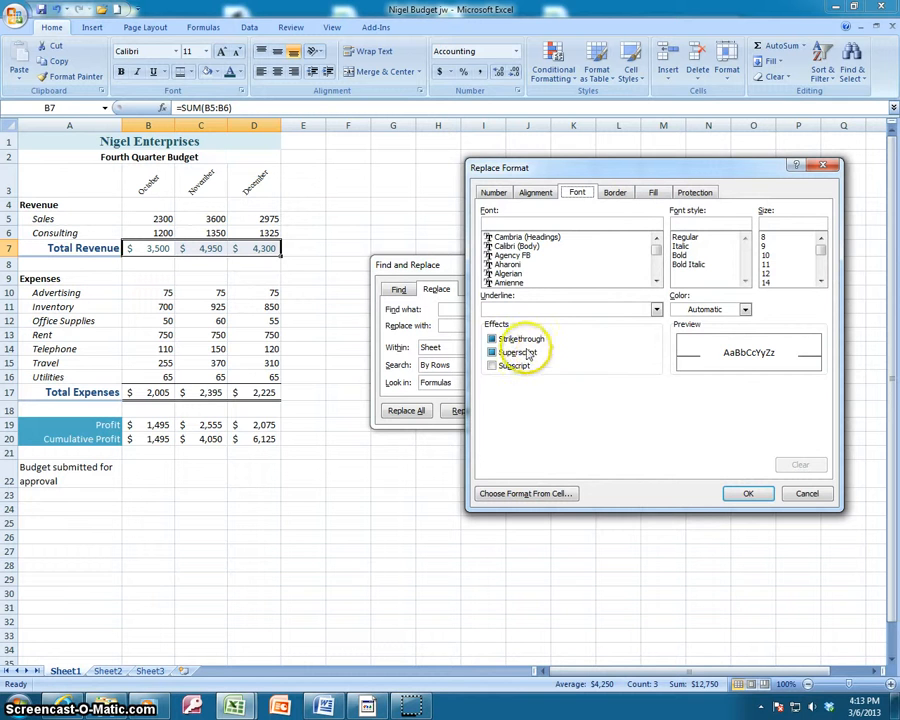
click(745, 309)
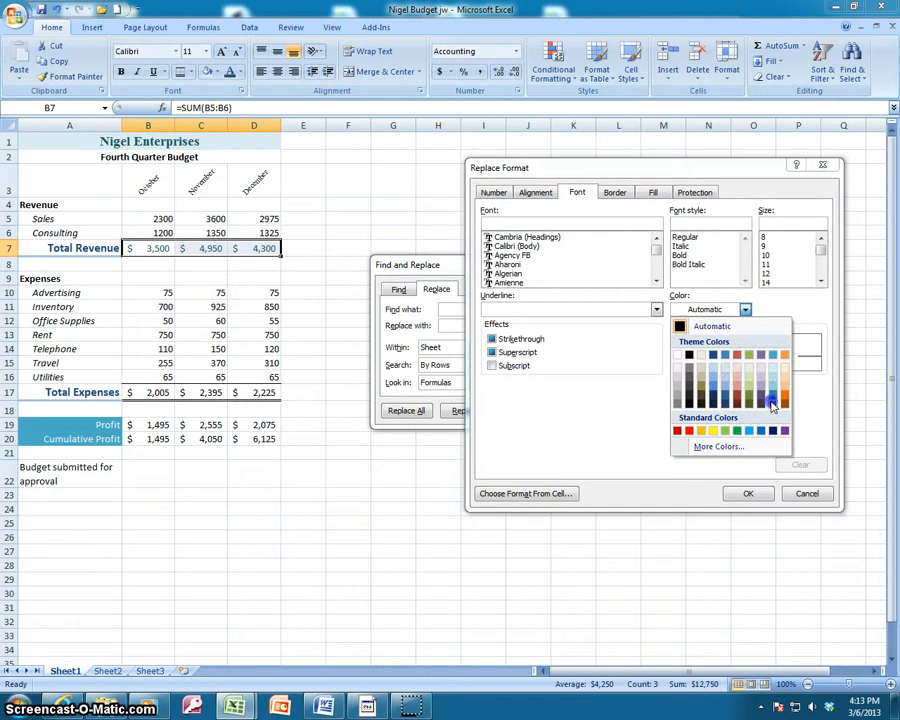
click(772, 402)
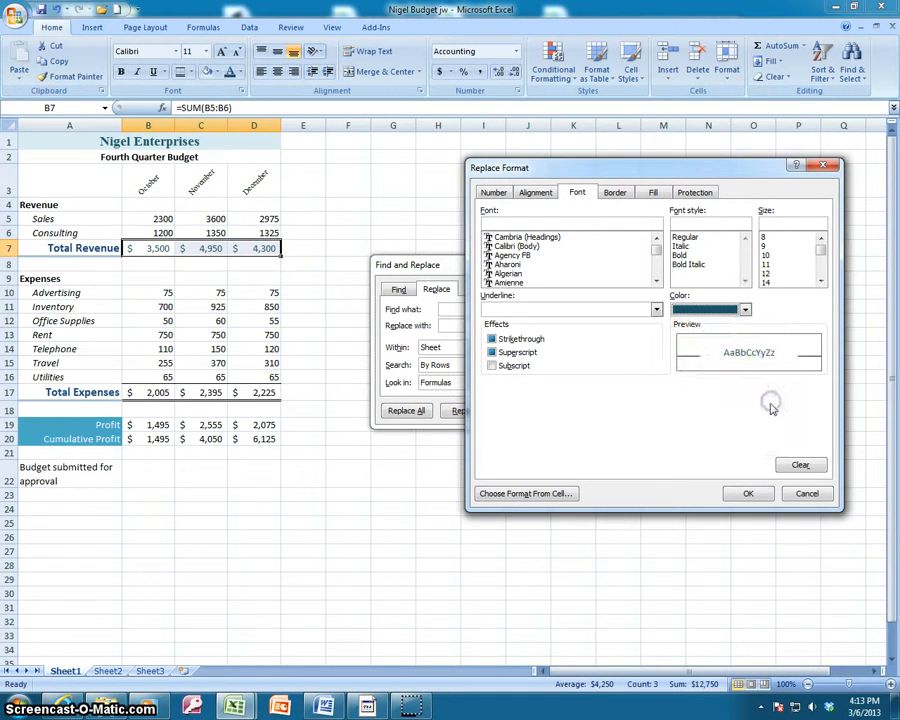
click(741, 492)
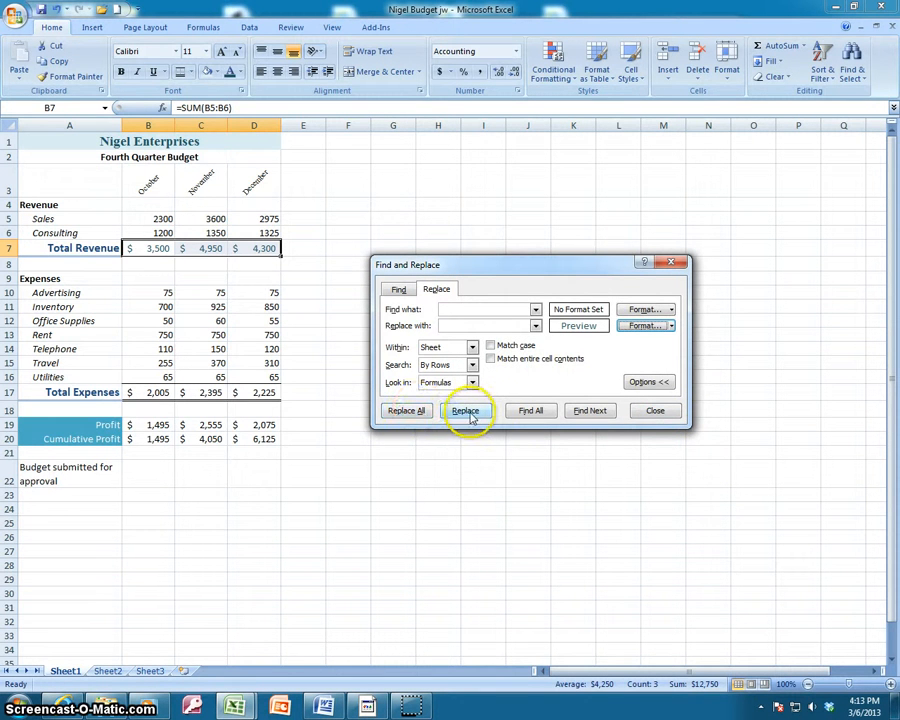
Try to apply the replacement font color with no find format set, and close Find and Replace.
click(470, 415)
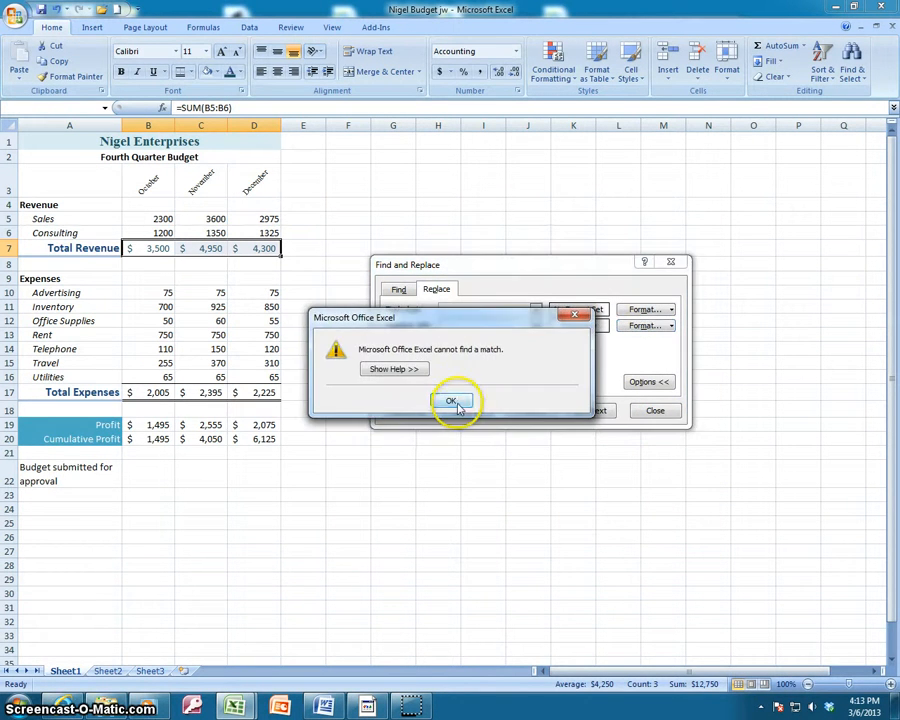
click(452, 397)
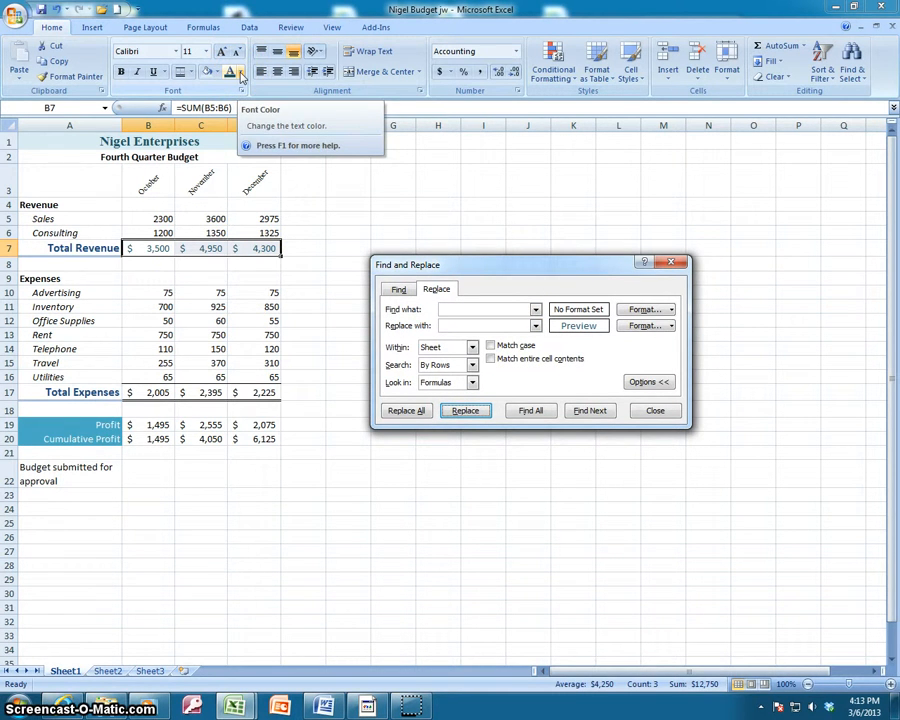
click(656, 411)
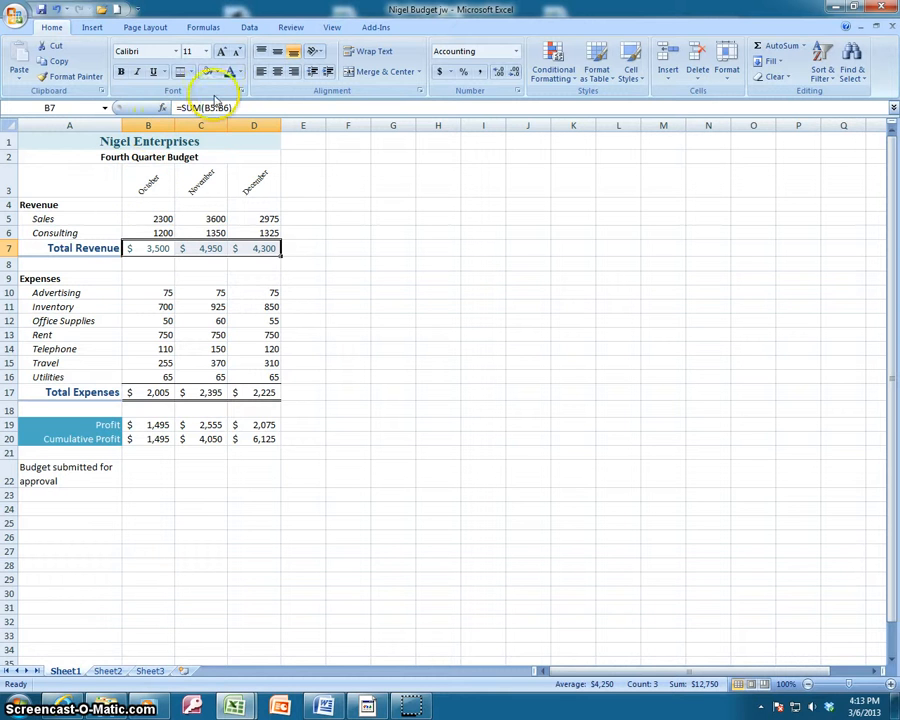
click(421, 291)
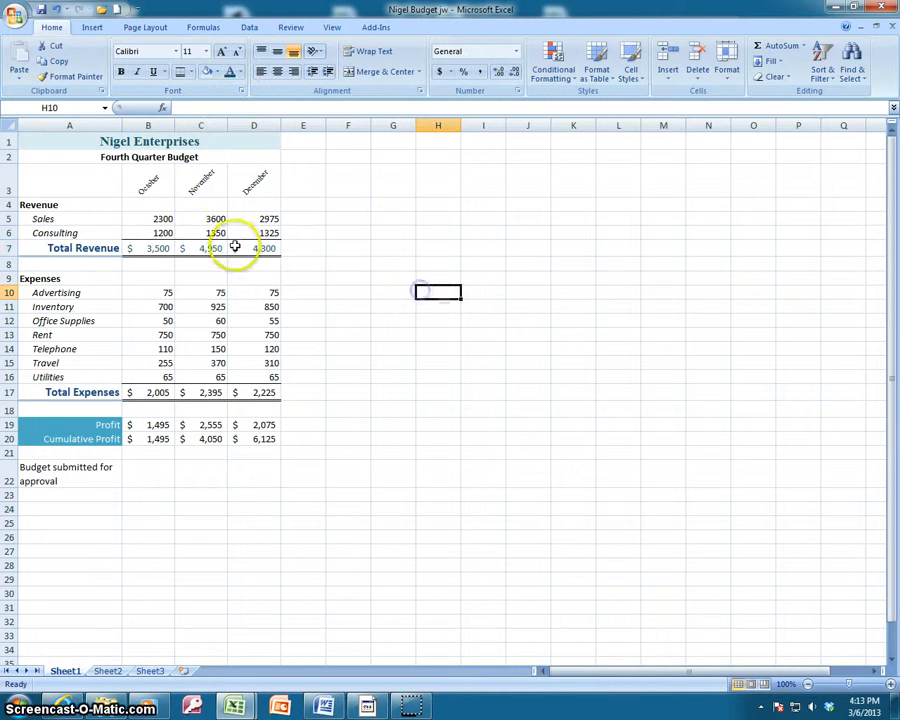
Reopen Find and Replace and set the format to find to the Italic font style for a replacement.
click(864, 80)
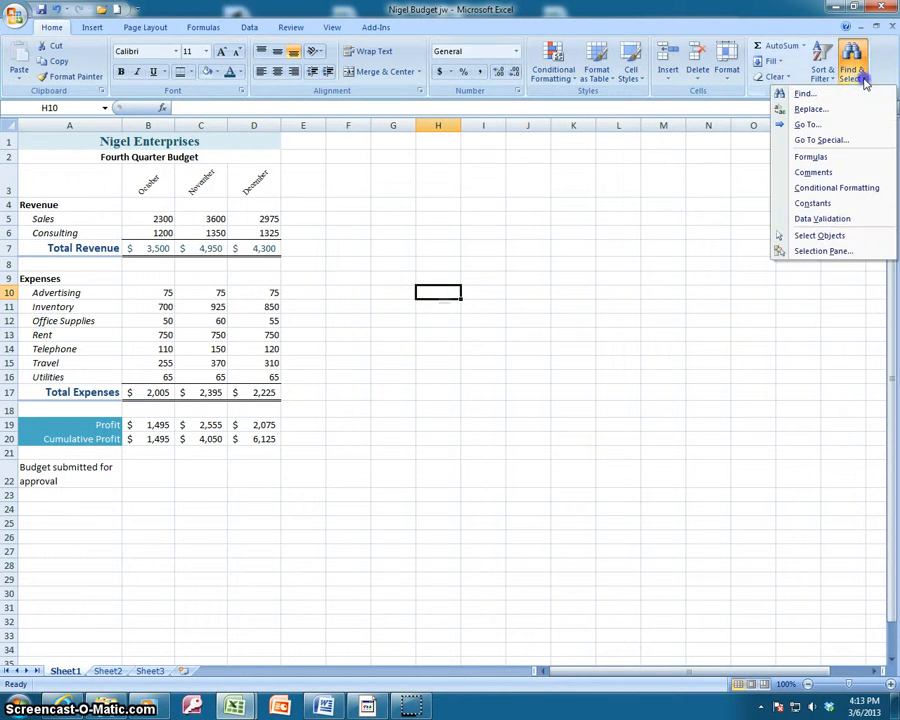
click(803, 93)
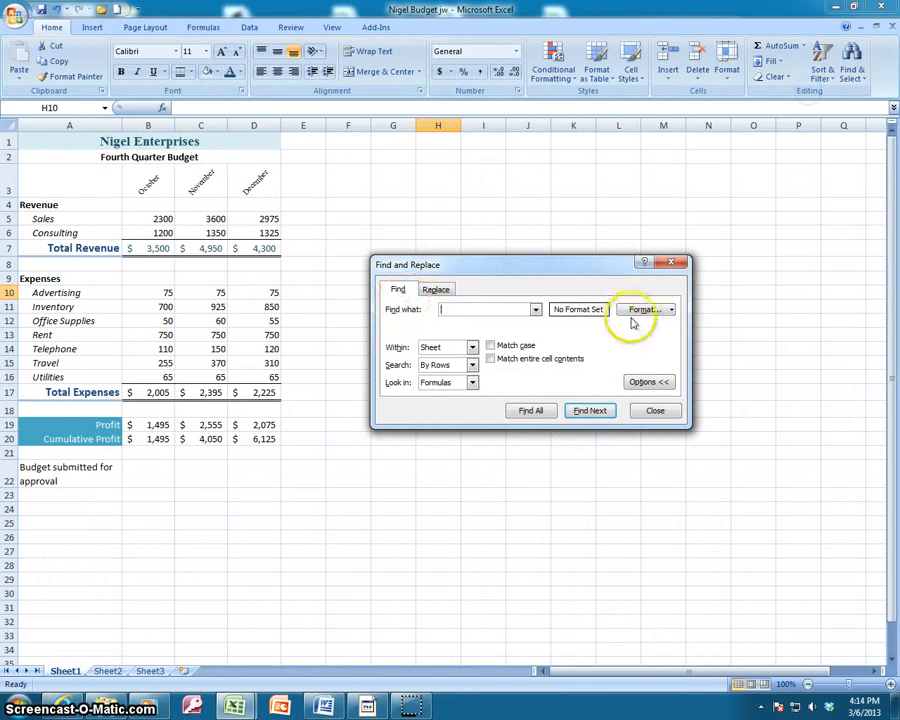
click(674, 312)
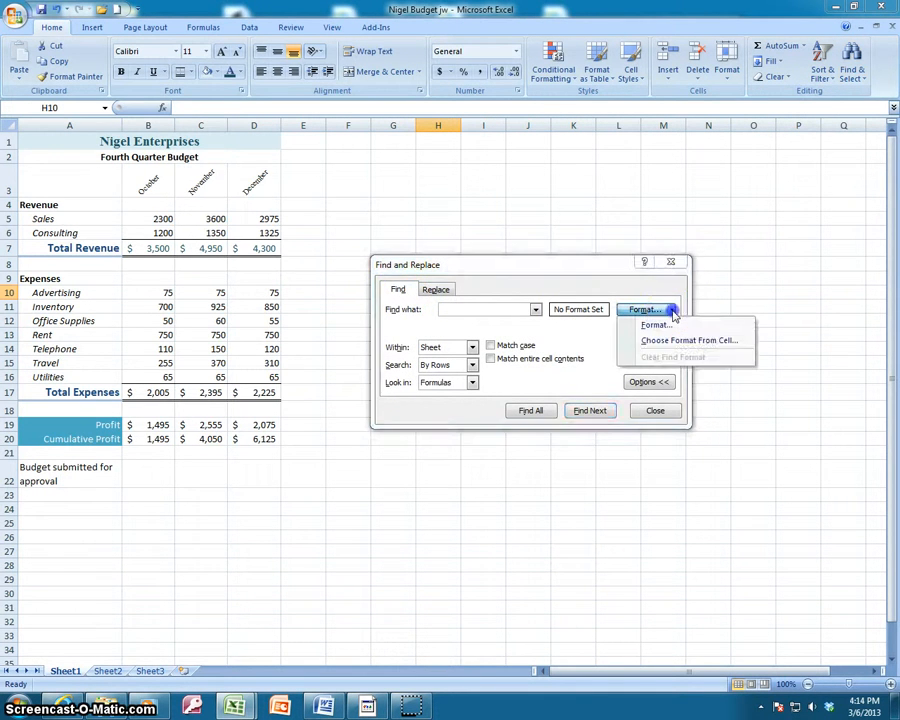
click(657, 320)
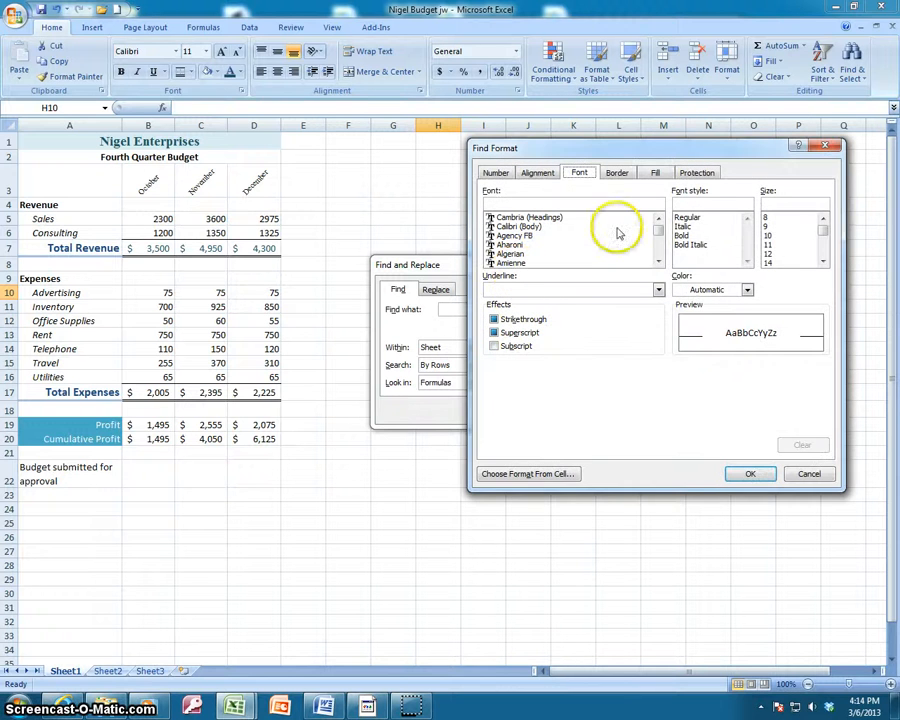
click(685, 233)
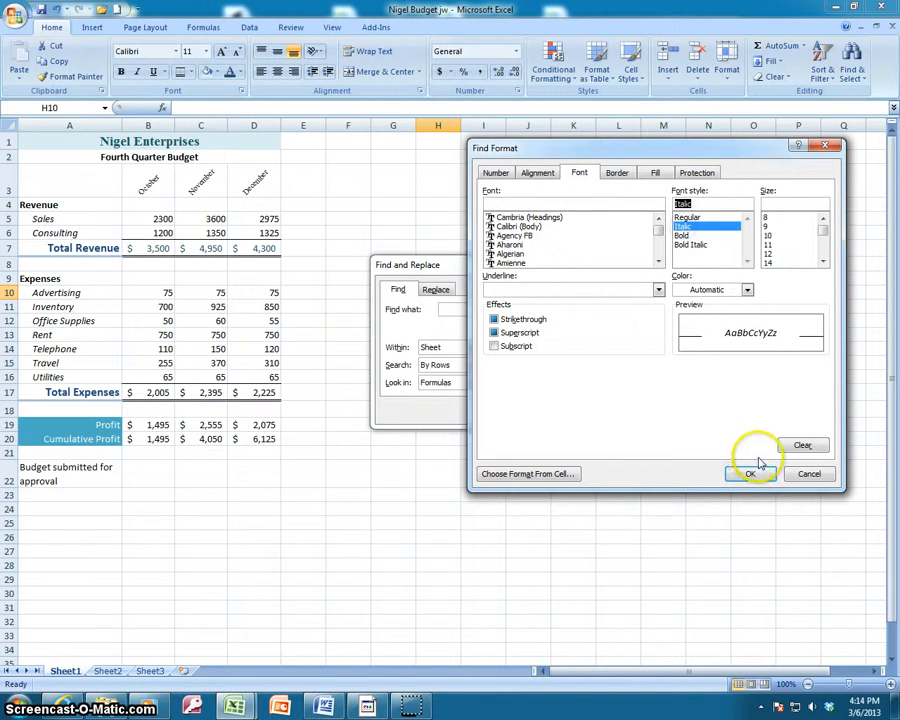
click(747, 526)
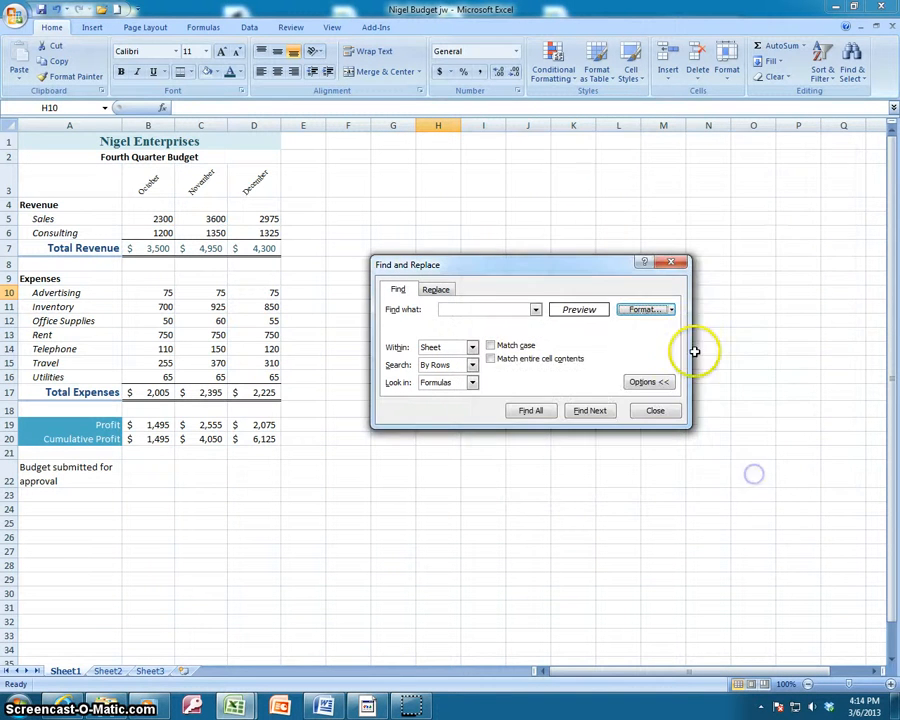
click(437, 291)
click(671, 311)
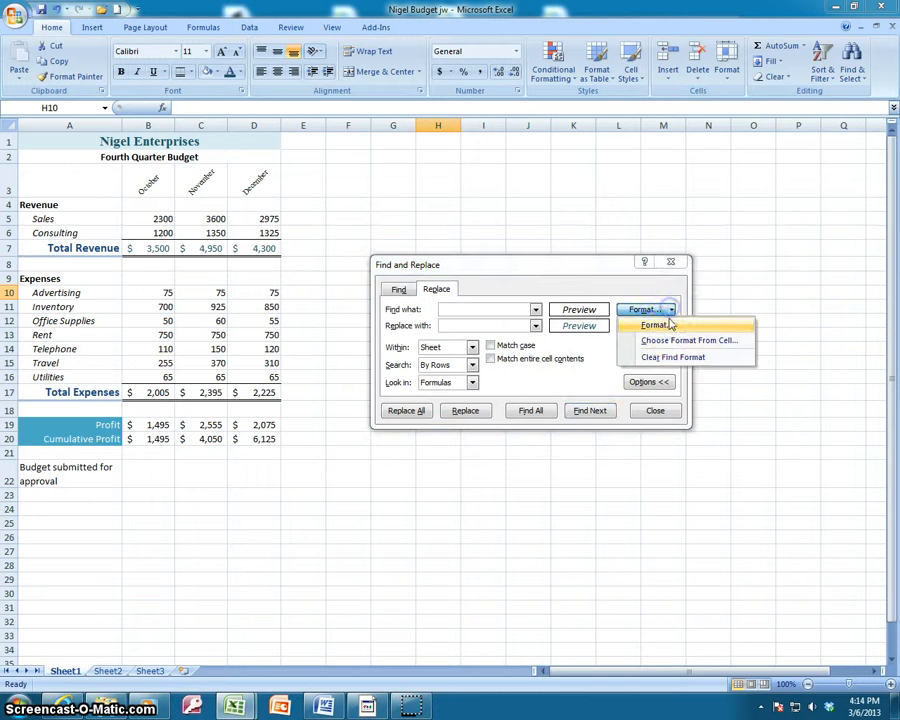
click(655, 325)
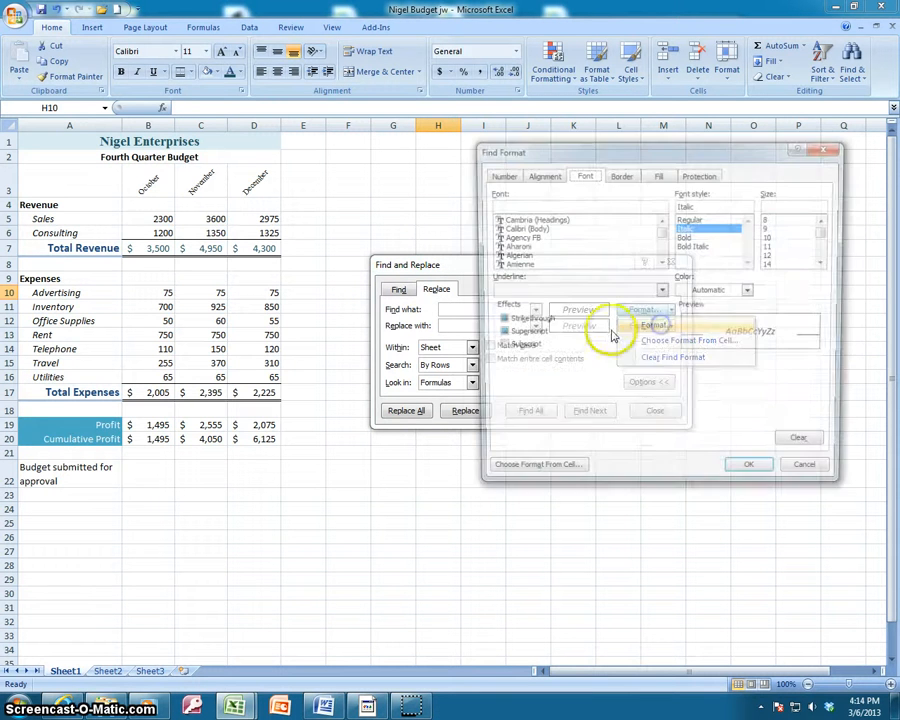
click(686, 229)
click(757, 477)
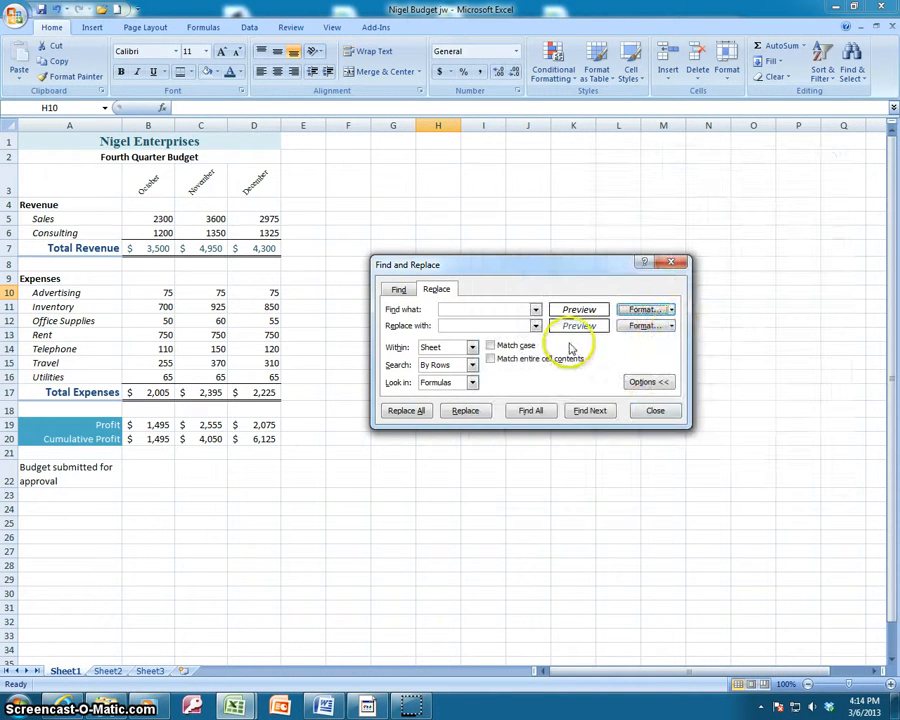
Set the replacement format's font style to Bold Italic, keeping its dark aqua font color.
click(671, 327)
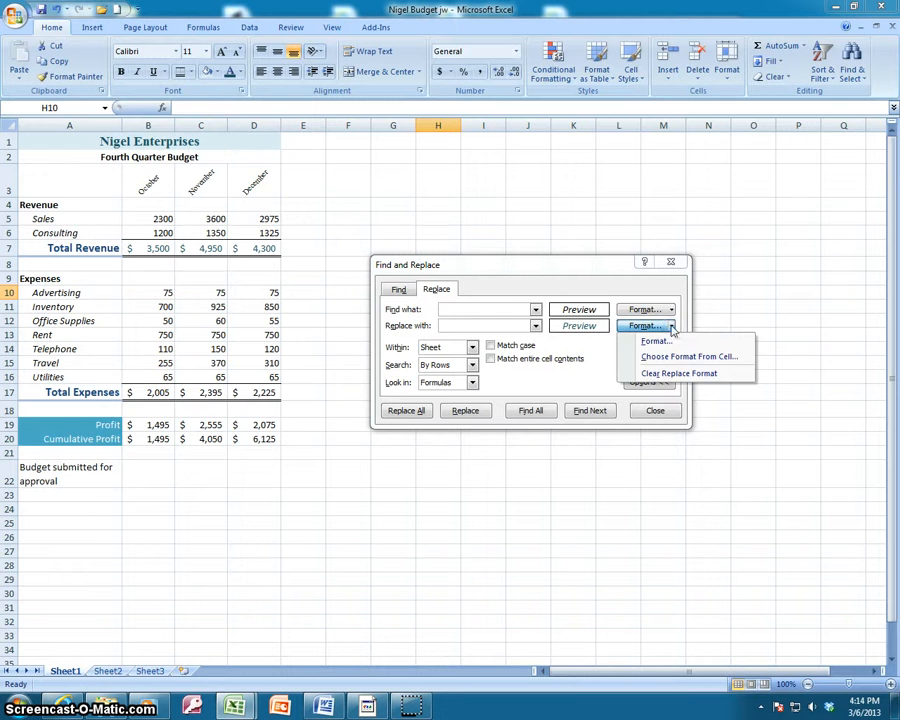
click(664, 346)
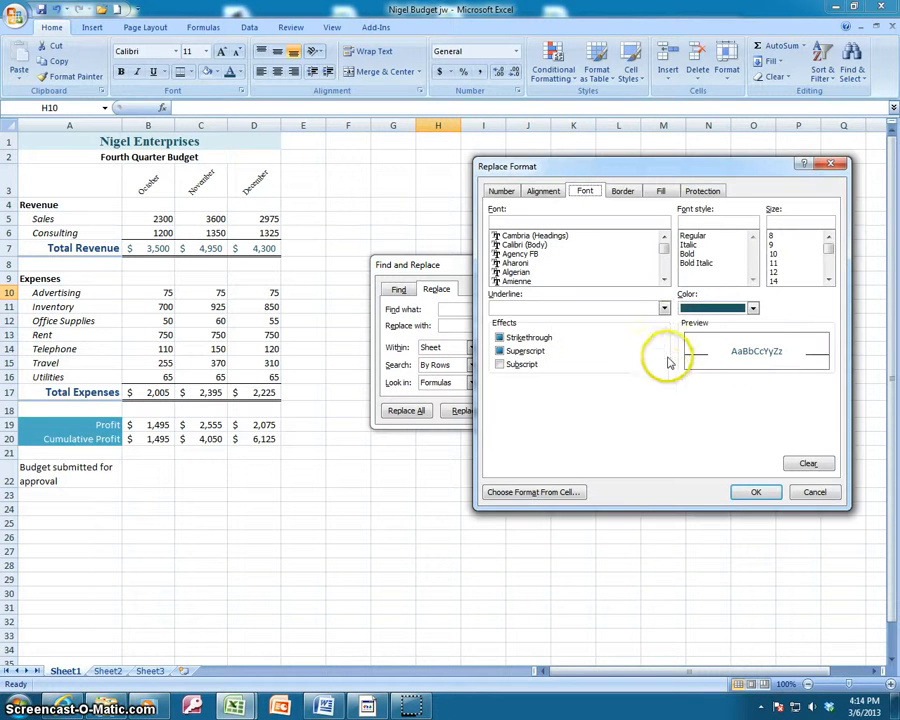
click(690, 263)
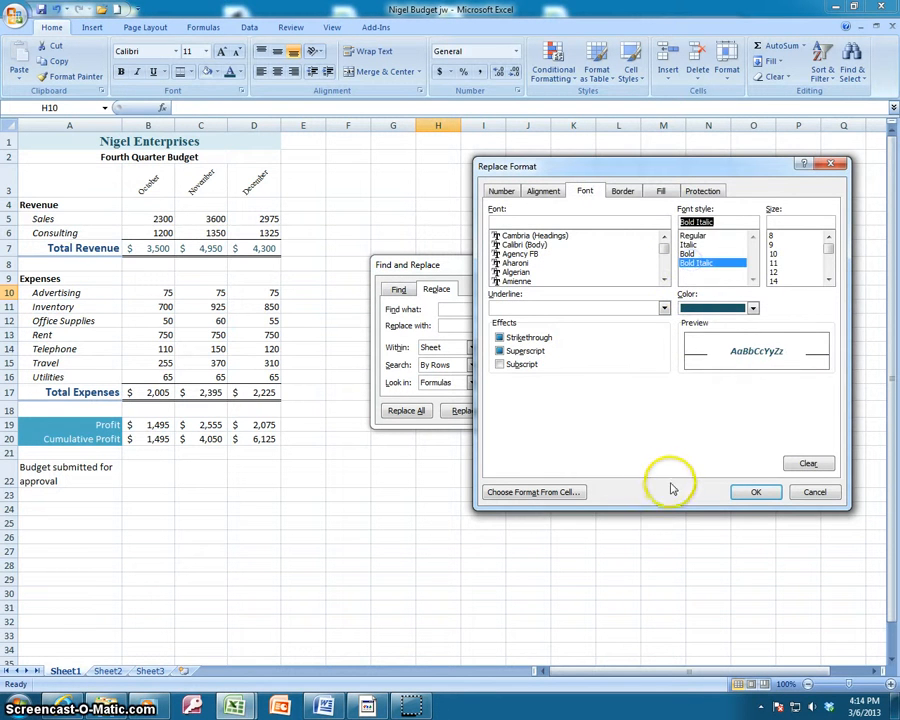
click(757, 494)
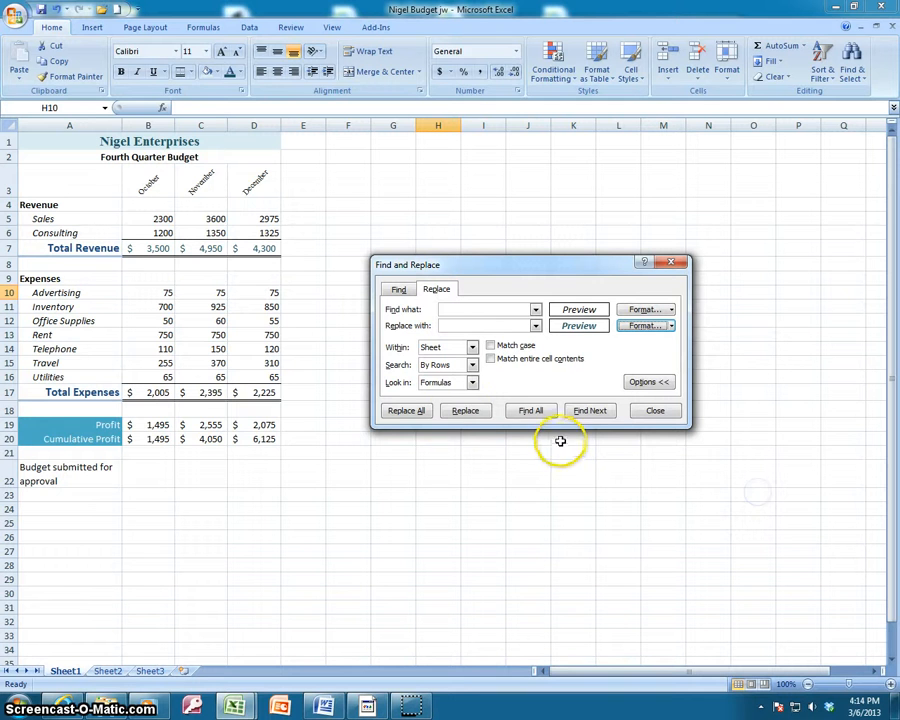
Try to replace the italic cell format with the bold italic dark aqua format.
click(463, 413)
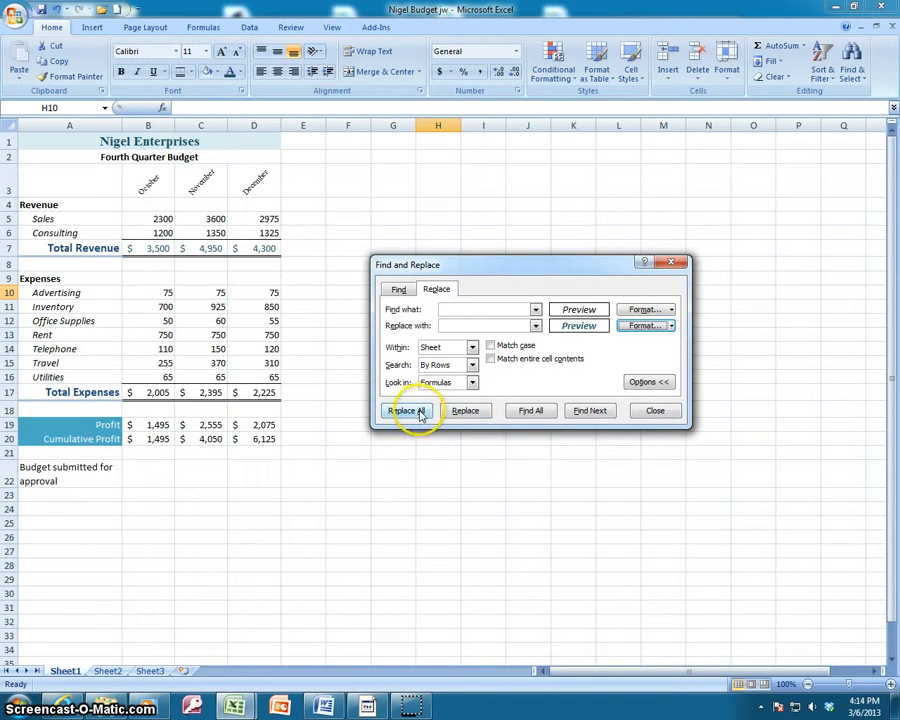
click(465, 414)
click(452, 455)
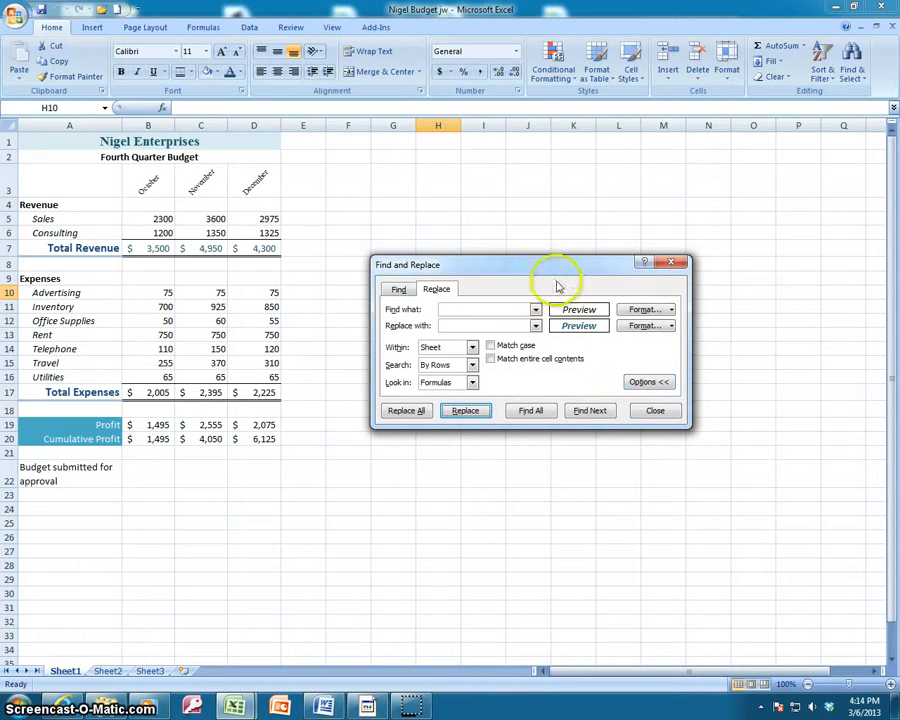
Find all cells on the sheet that use the italic format and close Find and Replace.
click(672, 309)
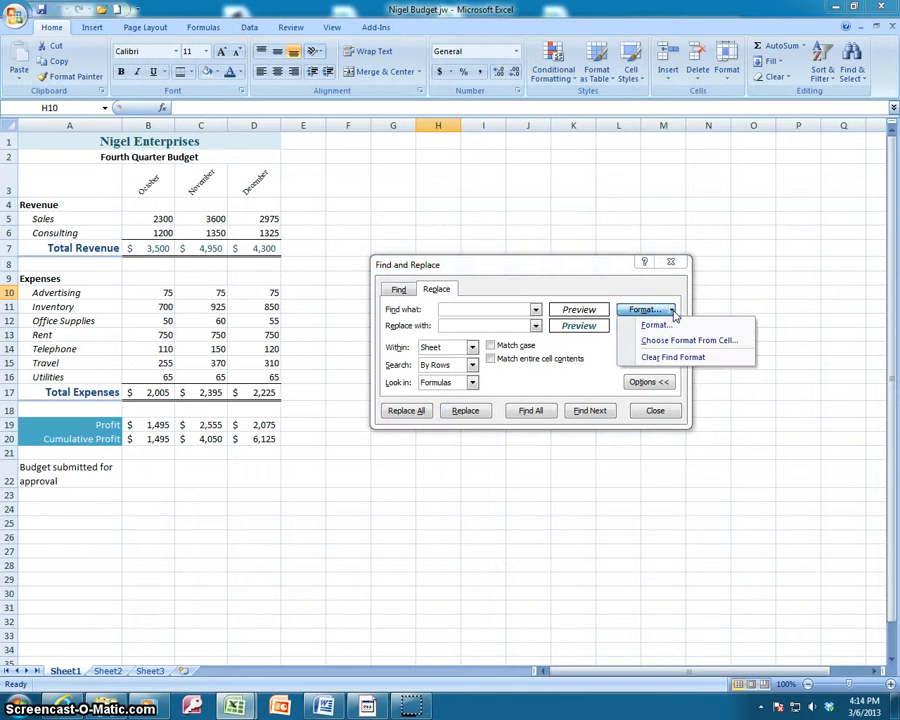
click(672, 311)
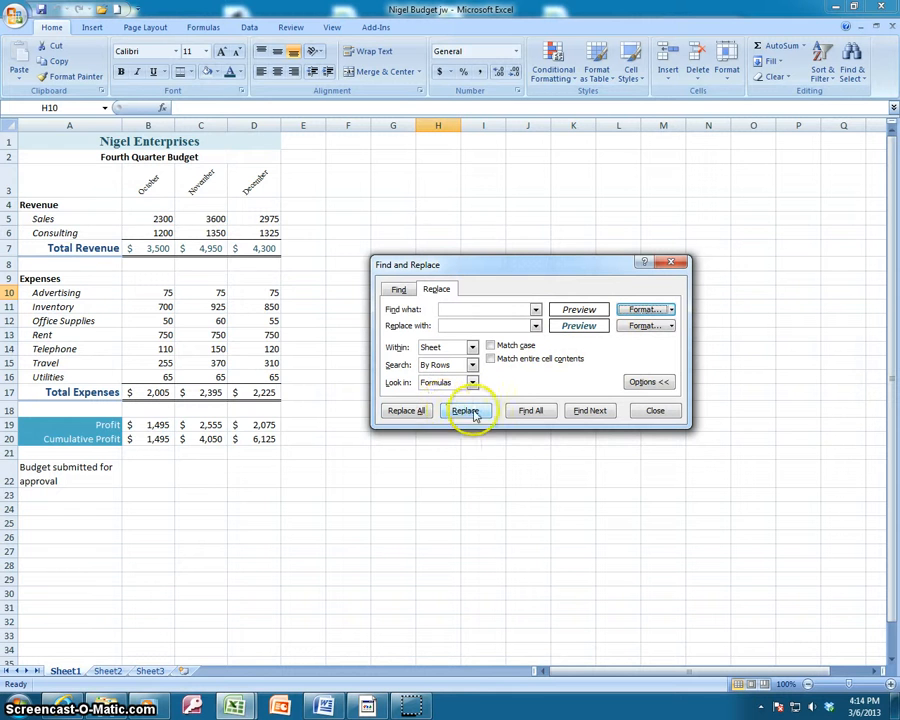
click(530, 410)
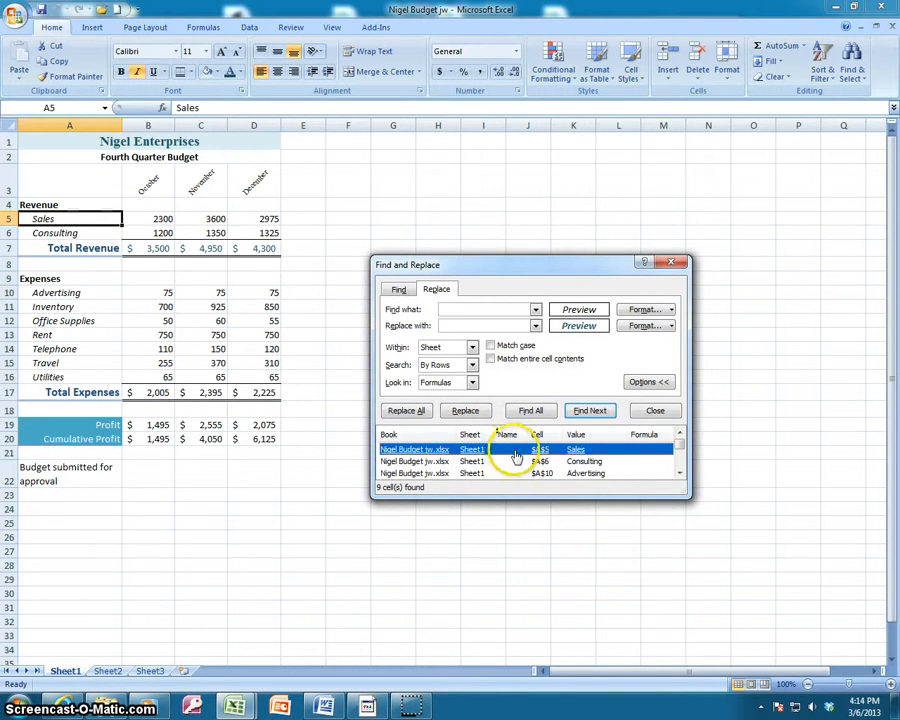
click(652, 411)
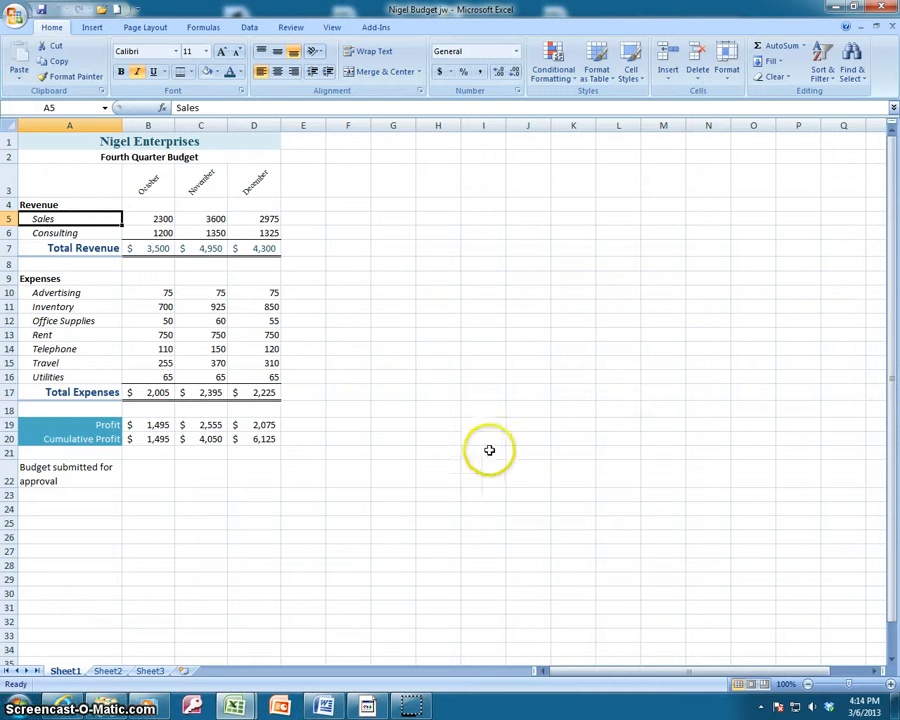